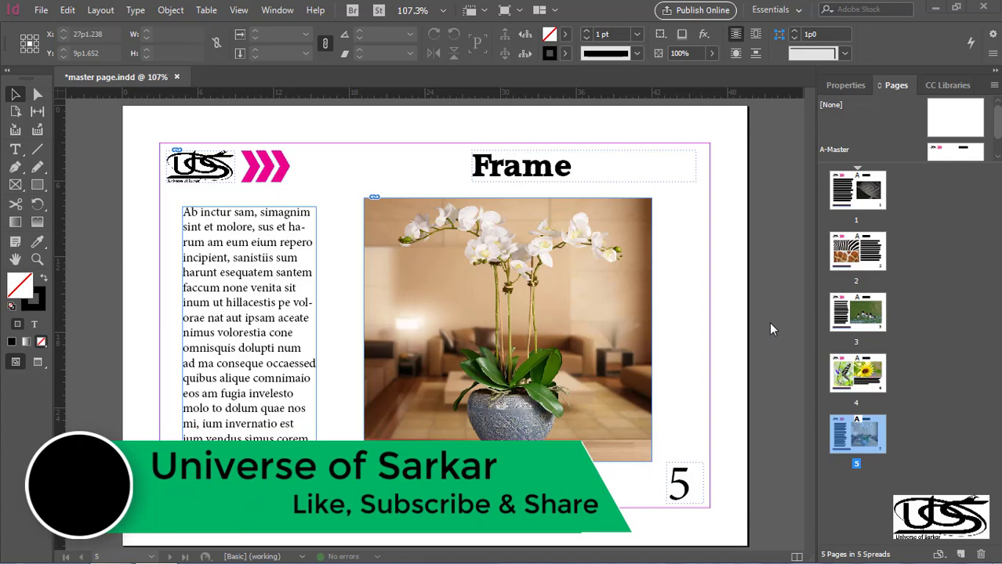
# Step: Crop the orchid picture by shrinking its frame from the upper-right corner to about 16p4.8 by 14p7.5
pyautogui.click(541, 289)
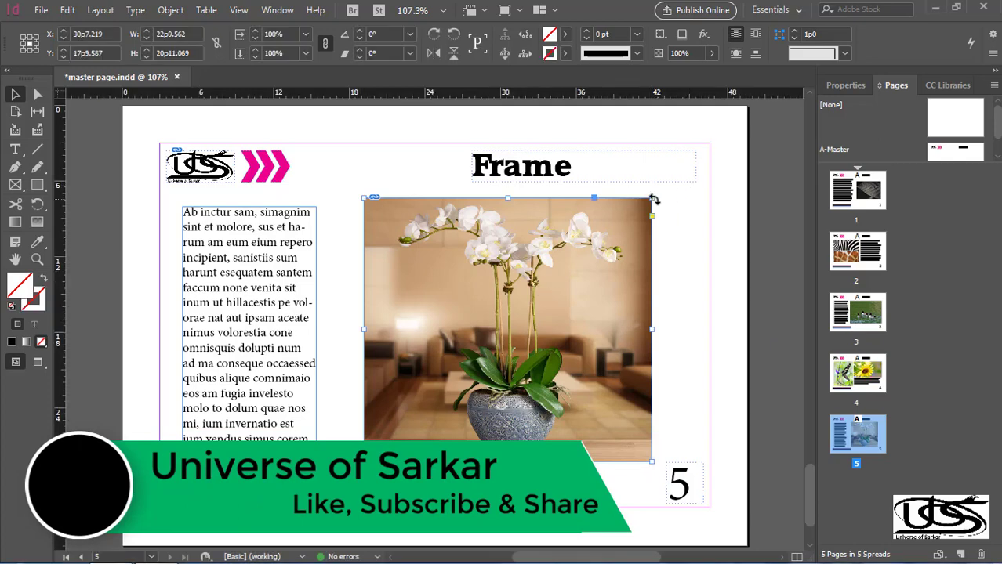
pyautogui.moveTo(652, 198); pyautogui.dragTo(571, 277)
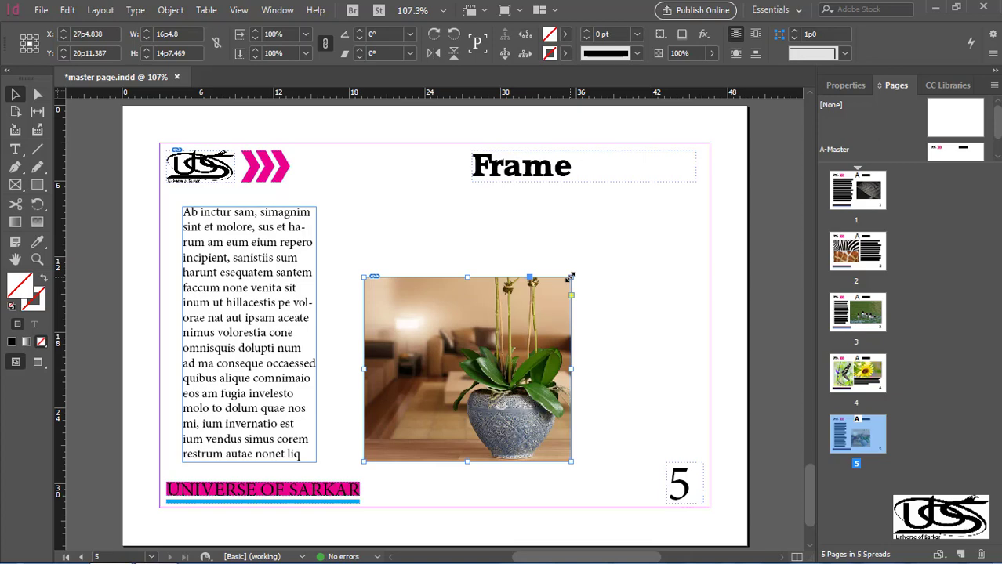
# Step: Rotate the orchid picture's frame to about -19°, and reset its rotation angle to 0°
pyautogui.moveTo(569, 273); pyautogui.dragTo(596, 306)
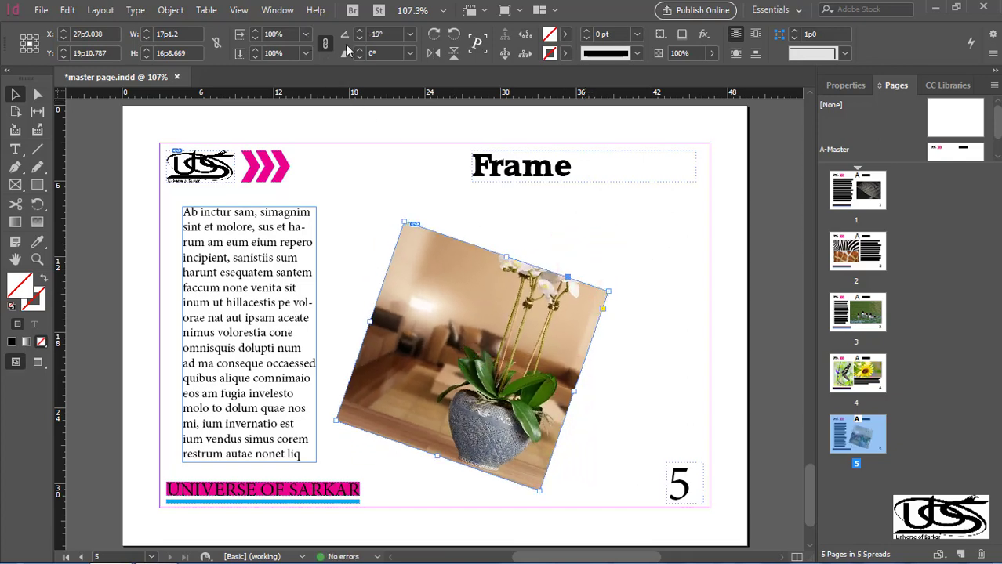
pyautogui.click(409, 34)
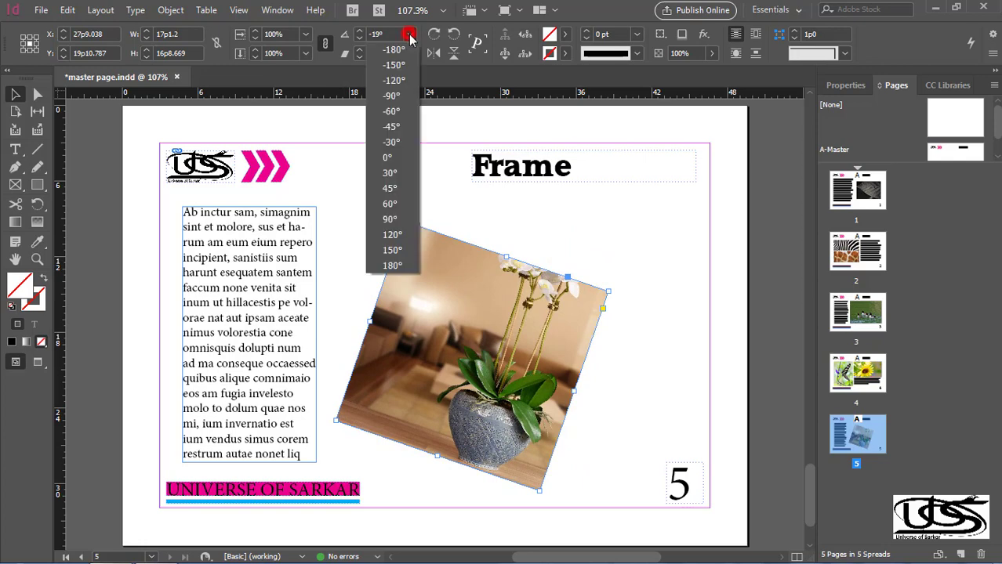
pyautogui.click(388, 158)
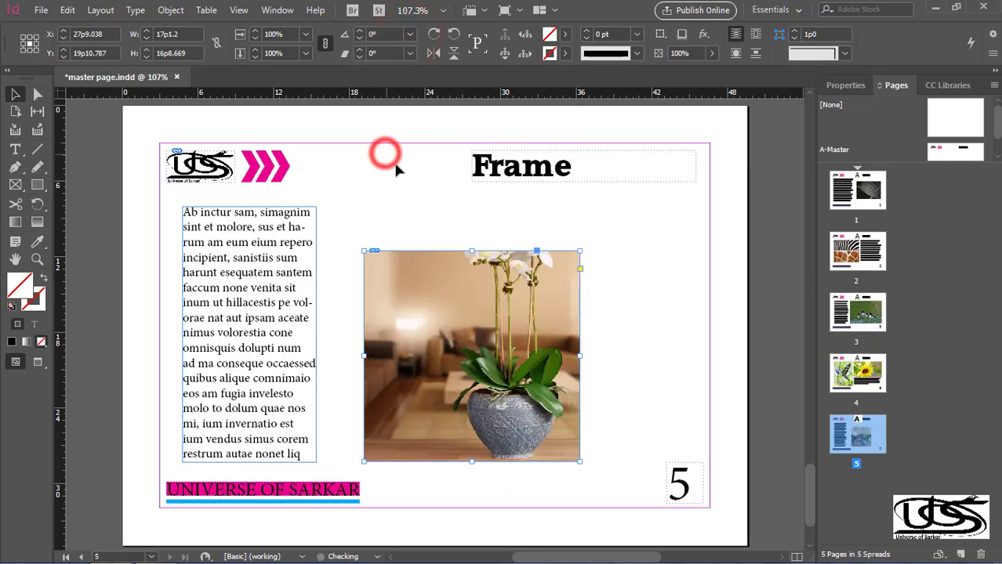
# Step: Round all corners of the orchid frame to a radius of about 2p4.8, and undo the edits back to the original frame
pyautogui.click(581, 270)
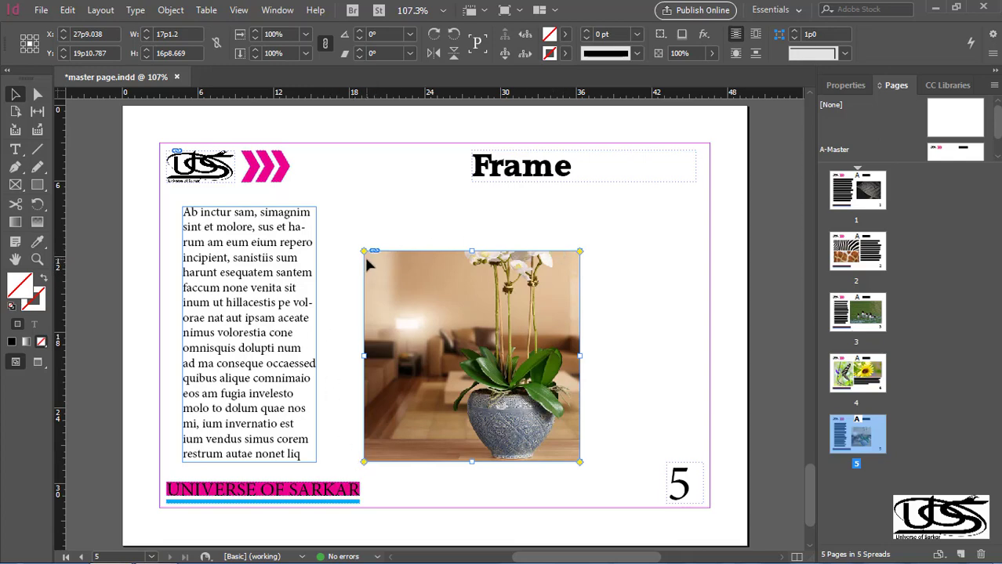
pyautogui.moveTo(578, 252); pyautogui.dragTo(546, 255)
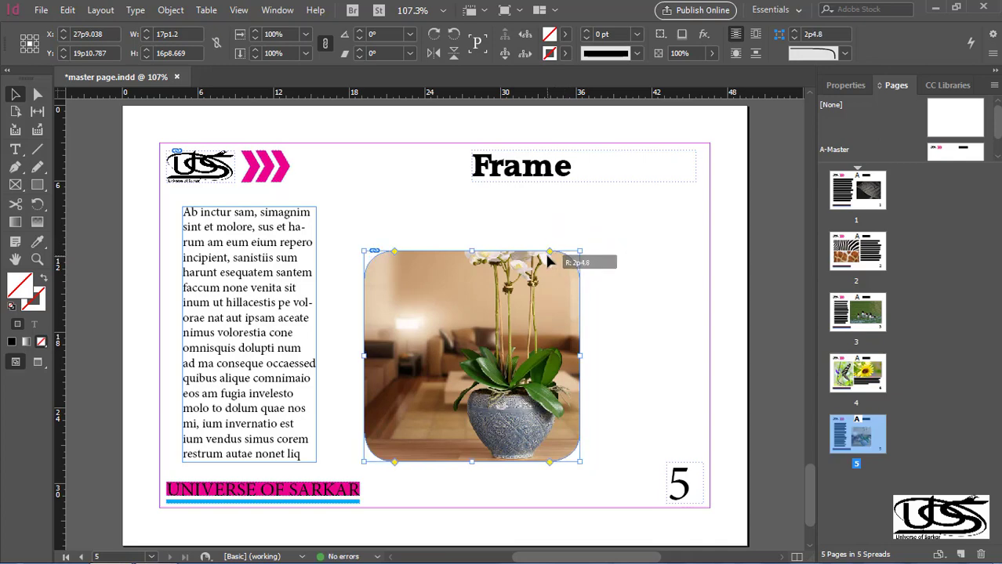
pyautogui.hotkey('ctrl', 'z')
pyautogui.hotkey('ctrl', 'z')
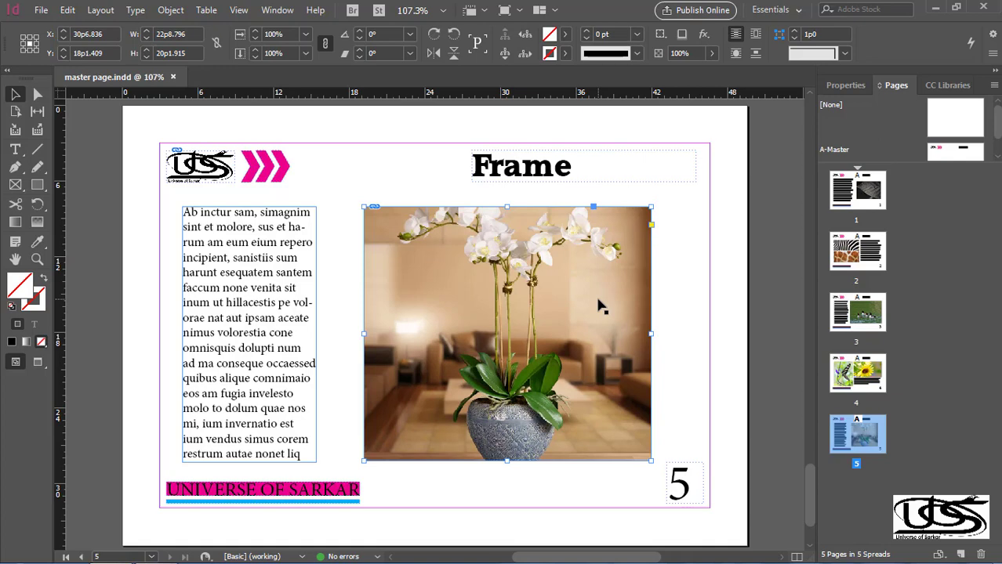
pyautogui.click(665, 286)
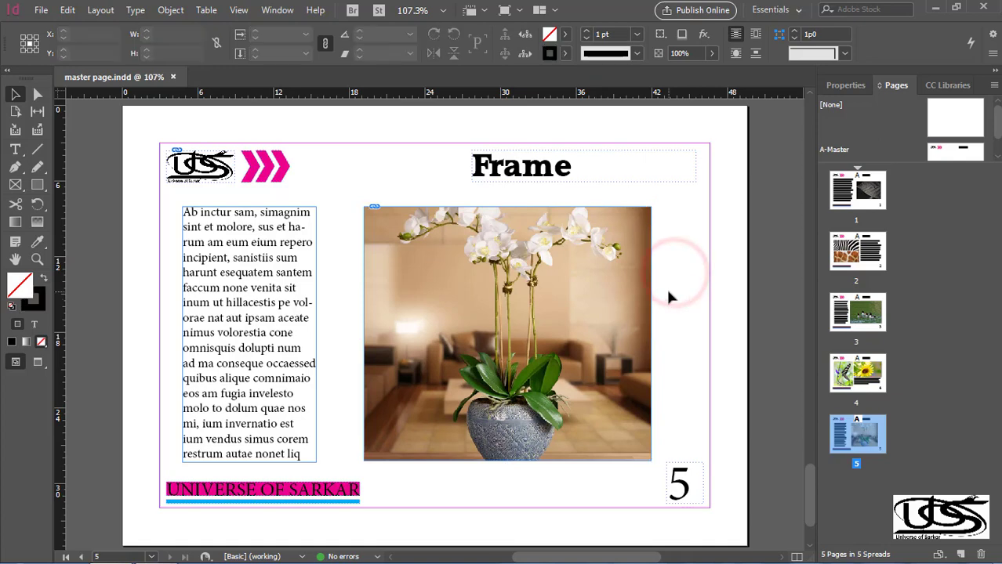
# Step: Scale the orchid image inside its frame to about 13p6 wide by 13p9 high, and undo the scaling
pyautogui.click(616, 250)
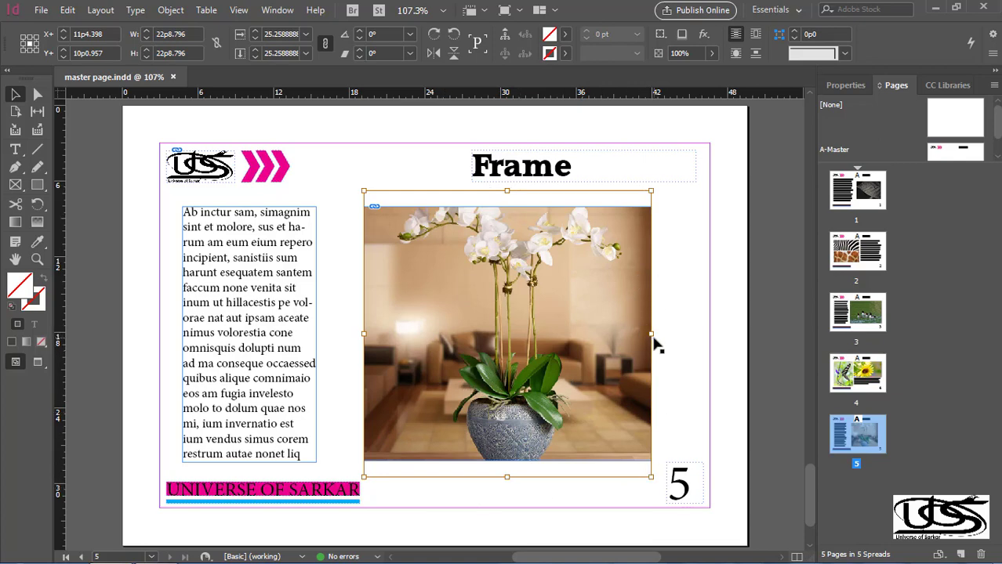
pyautogui.moveTo(651, 333); pyautogui.dragTo(546, 344)
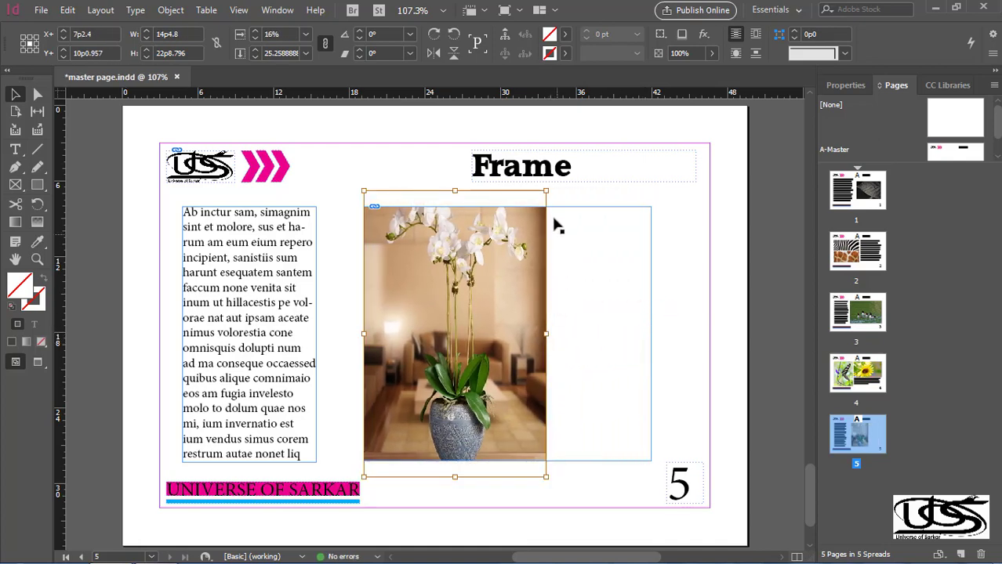
pyautogui.moveTo(545, 191); pyautogui.dragTo(535, 302)
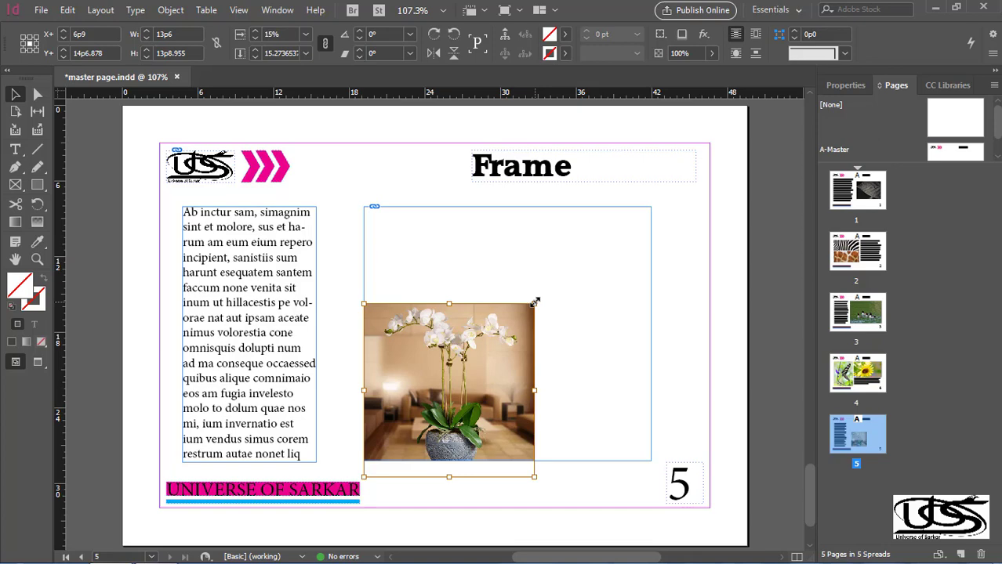
pyautogui.hotkey('ctrl', 'z')
pyautogui.hotkey('ctrl', 'z')
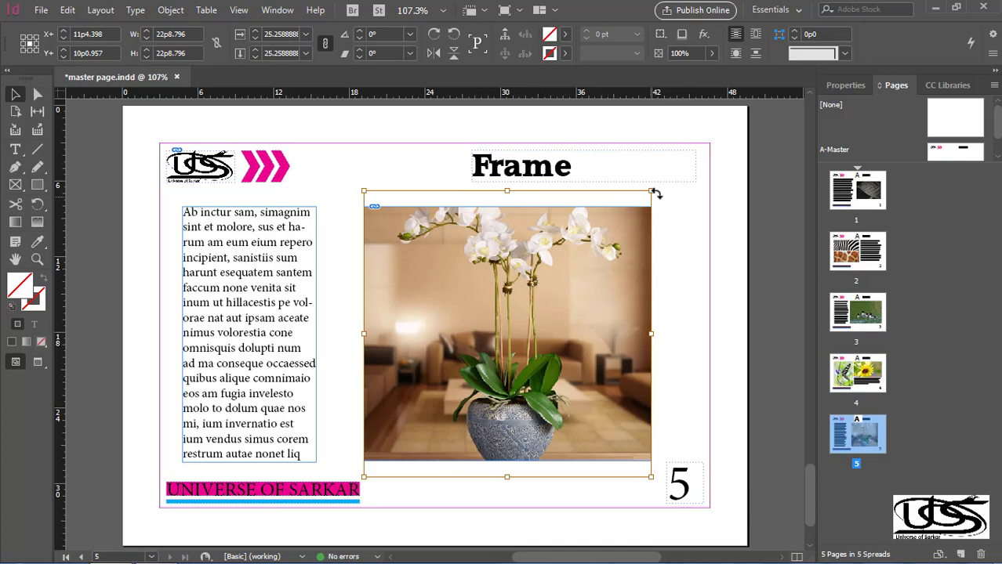
# Step: Rotate the orchid image inside its frame to about -21°, and reset its rotation angle to 0°
pyautogui.moveTo(657, 189); pyautogui.dragTo(672, 272)
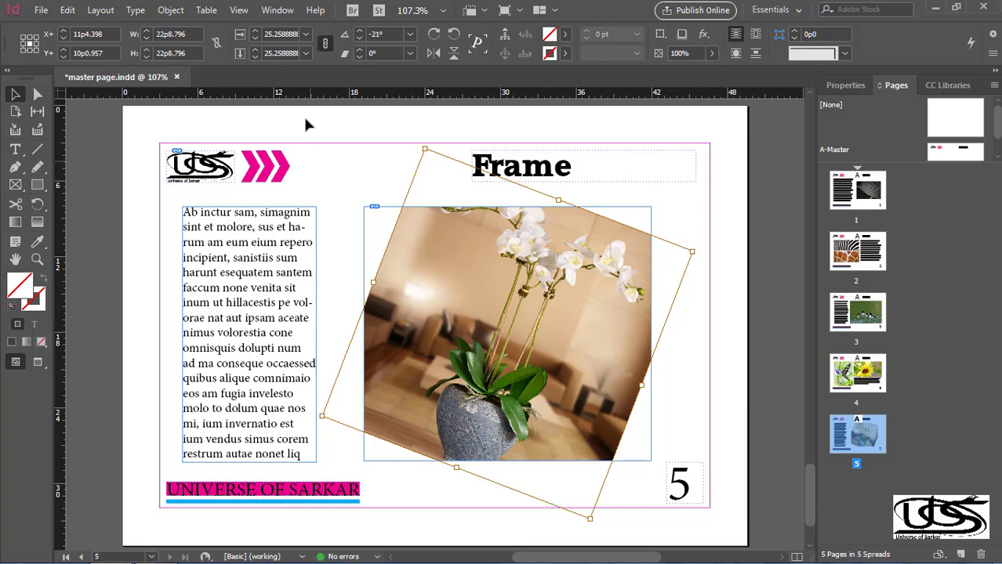
pyautogui.click(410, 35)
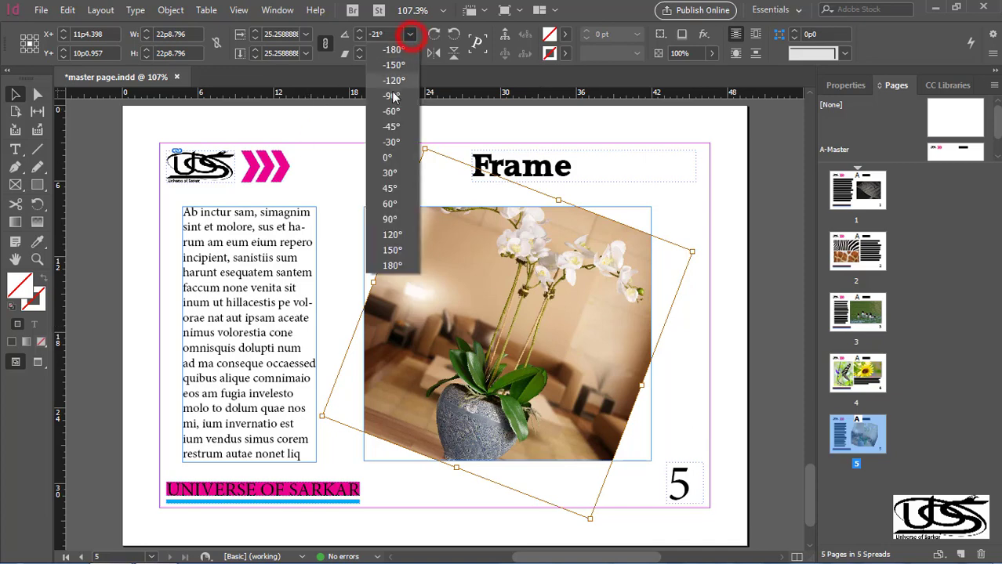
pyautogui.click(388, 157)
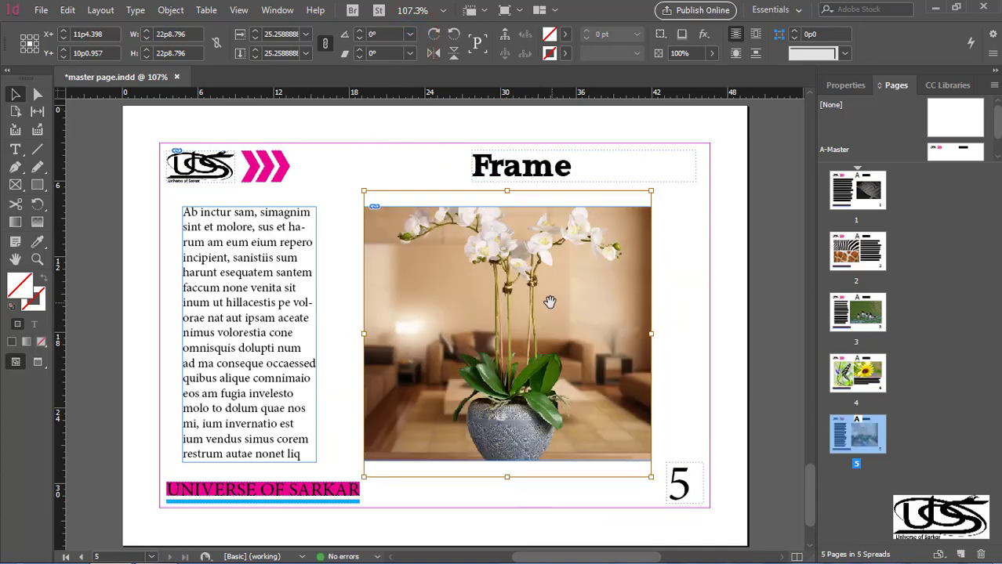
# Step: Shift the orchid image down and left within its frame to about X 10p1.2, Y 13p1.15, and select the frame itself
pyautogui.moveTo(566, 301); pyautogui.dragTo(548, 320)
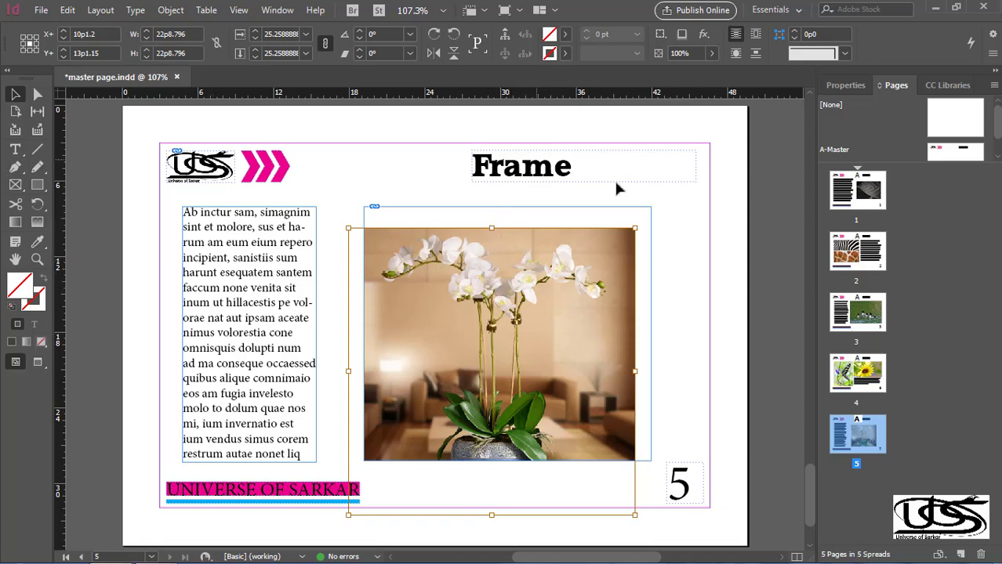
pyautogui.moveTo(694, 189); pyautogui.dragTo(596, 287)
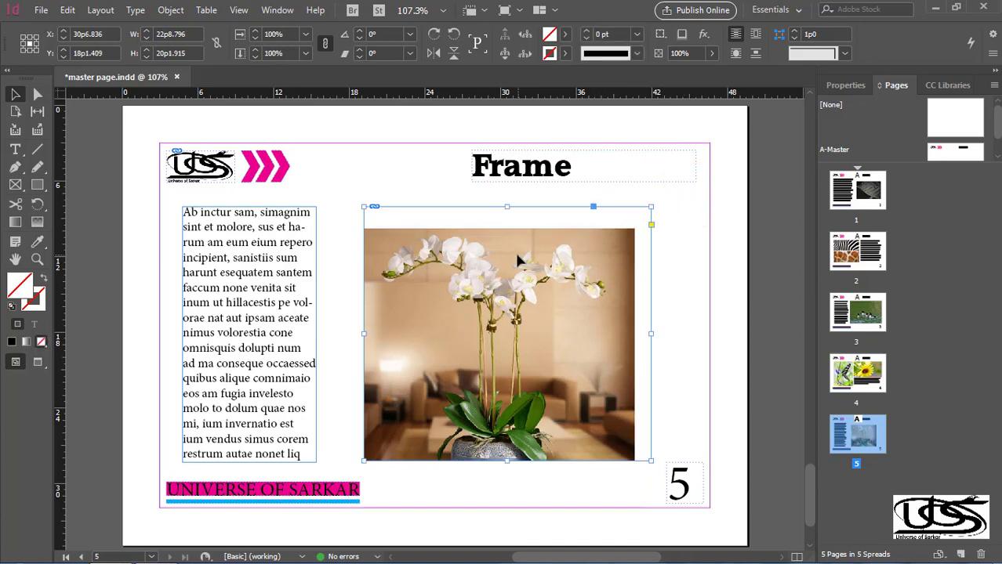
pyautogui.rightClick(480, 261)
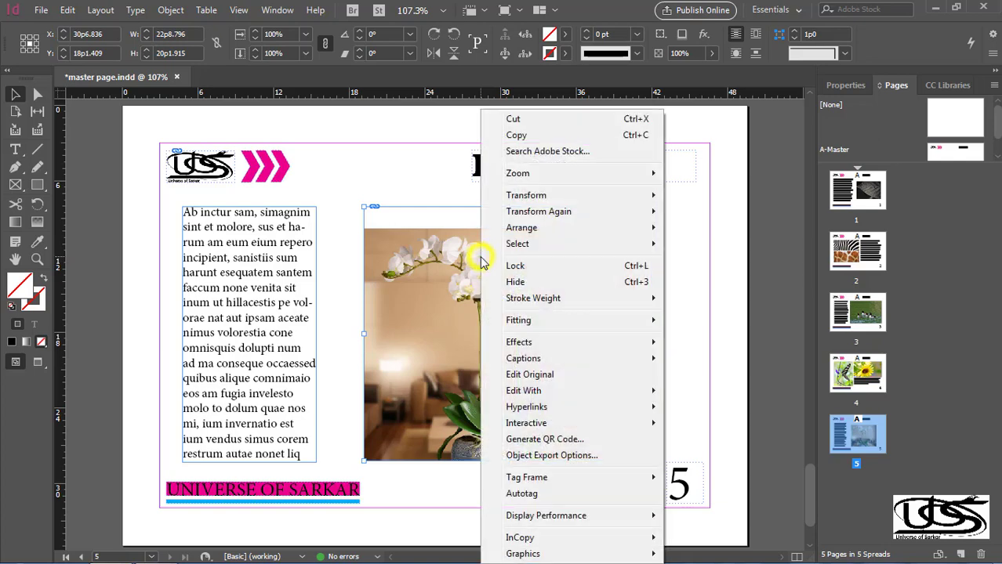
pyautogui.moveTo(517, 320)
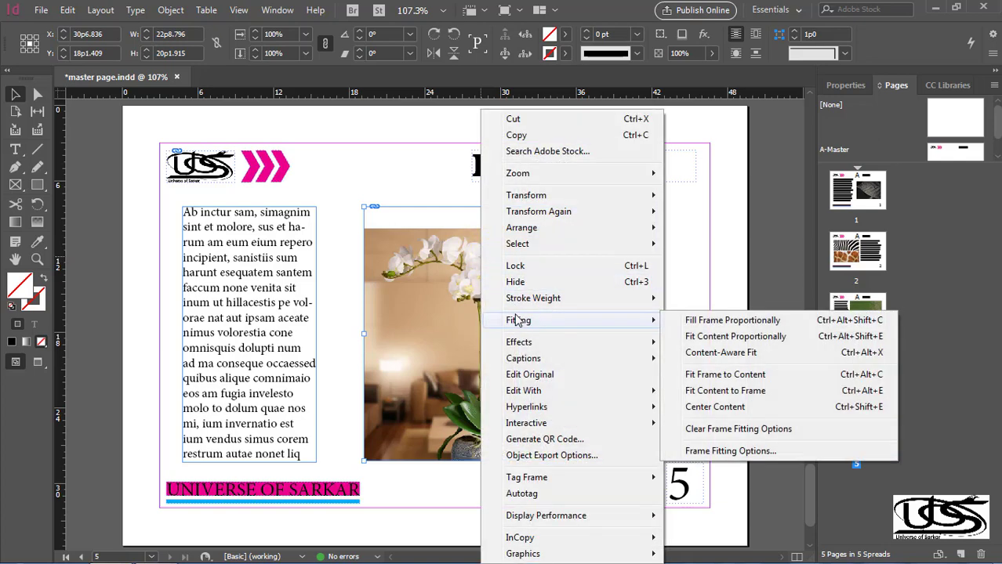
pyautogui.click(721, 248)
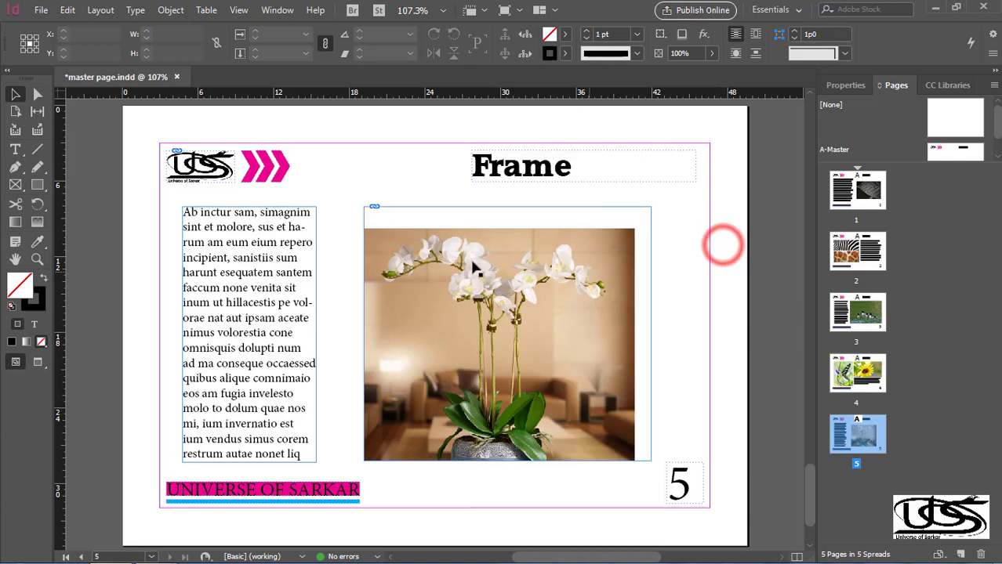
pyautogui.click(170, 11)
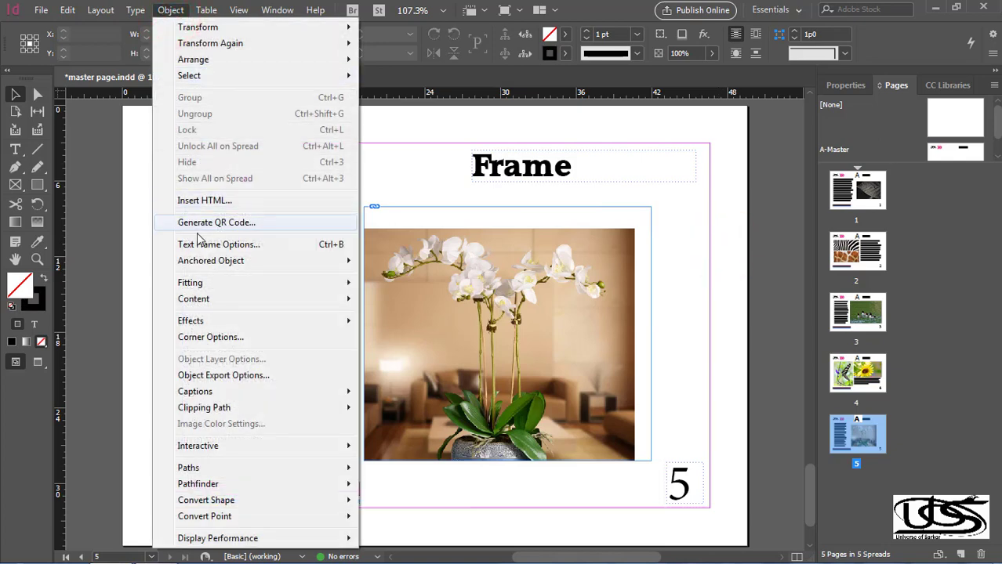
pyautogui.moveTo(202, 285)
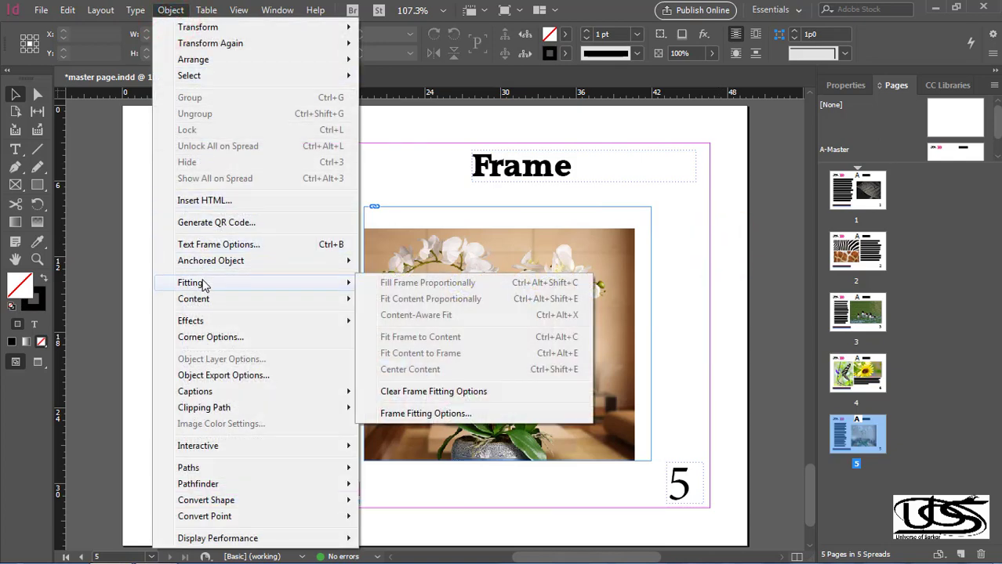
pyautogui.click(693, 272)
# Step: Select the orchid picture's frame and apply Fill Frame Proportionally to it
pyautogui.moveTo(675, 190); pyautogui.dragTo(611, 265)
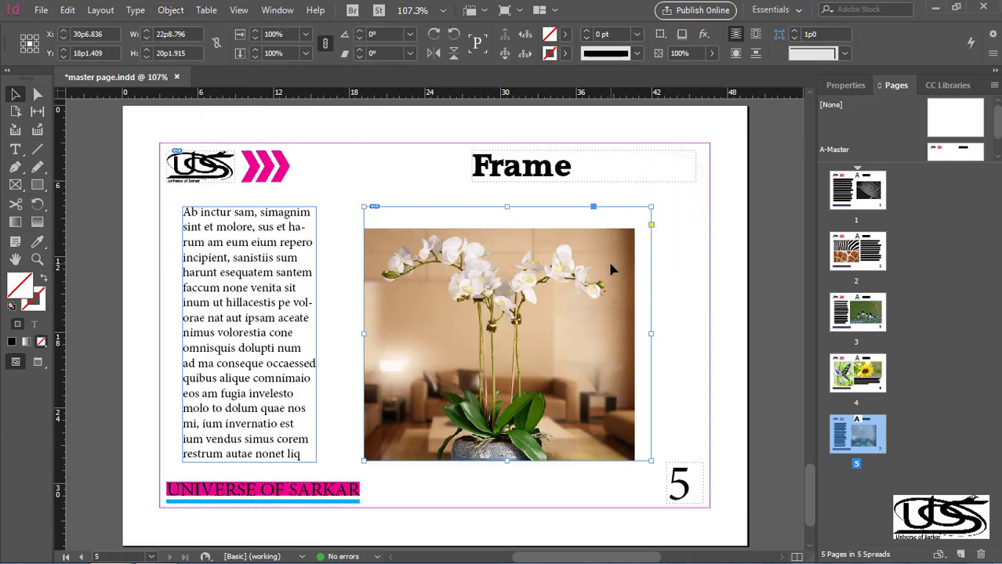
pyautogui.rightClick(559, 257)
pyautogui.moveTo(618, 328)
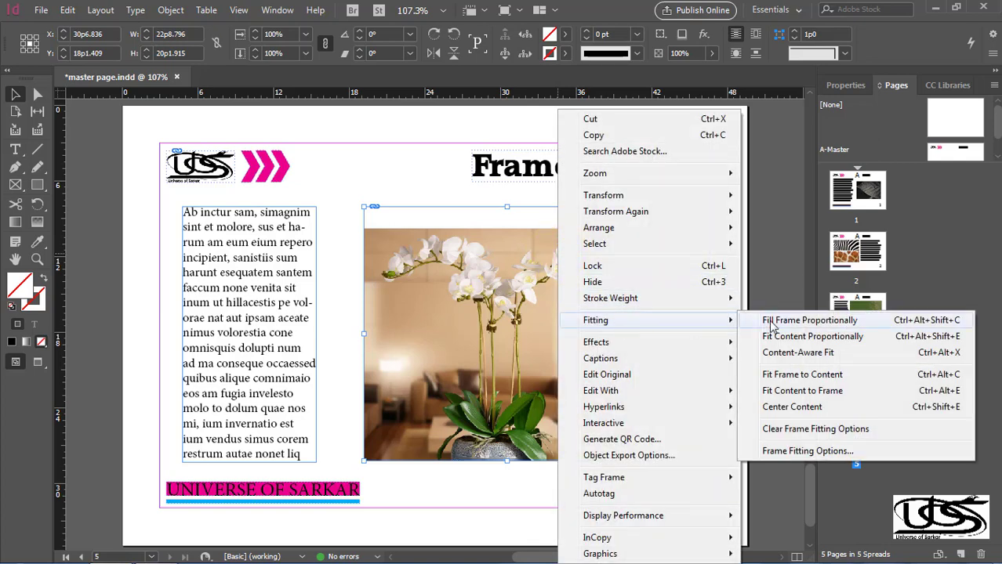
pyautogui.click(810, 321)
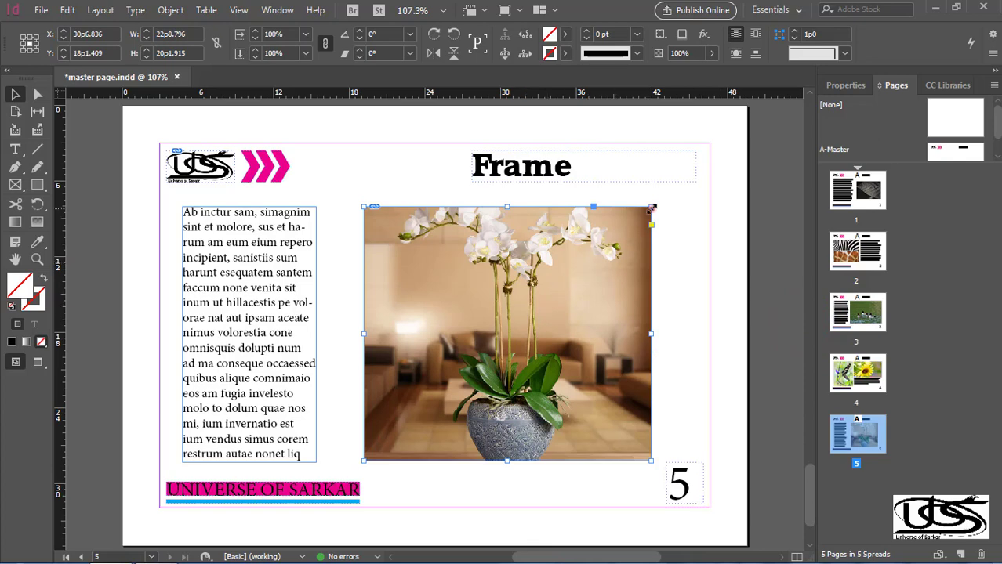
# Step: Enlarge the orchid frame from its upper-right corner to about 25p5.5 by 23p4.2 and apply Fit Content Proportionally
pyautogui.moveTo(650, 207); pyautogui.dragTo(686, 166)
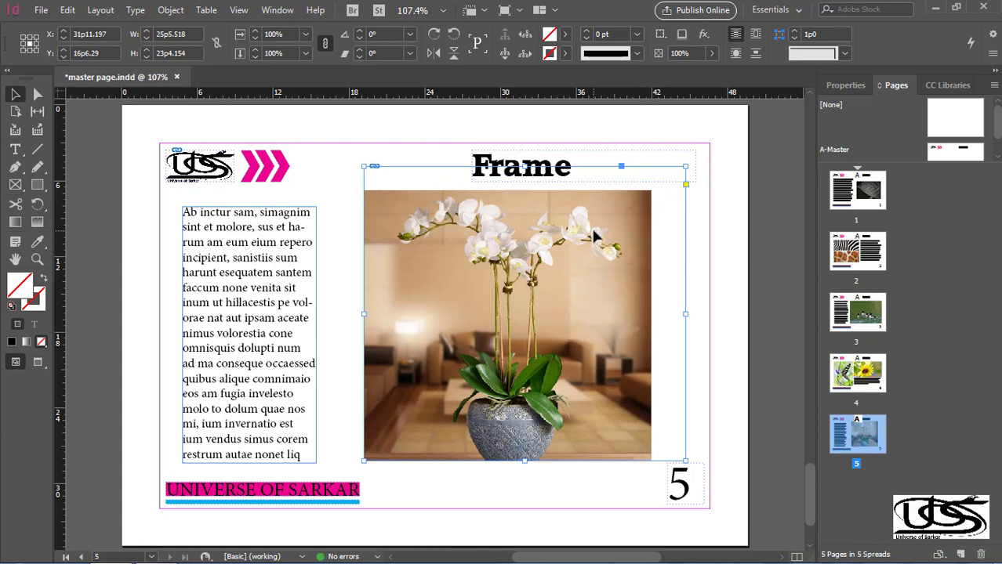
pyautogui.rightClick(594, 234)
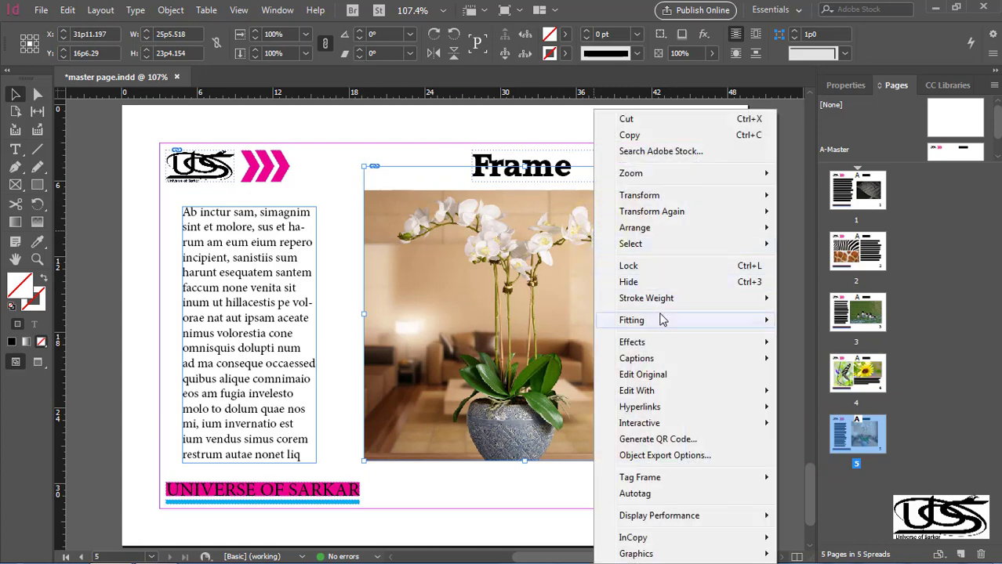
pyautogui.moveTo(661, 319)
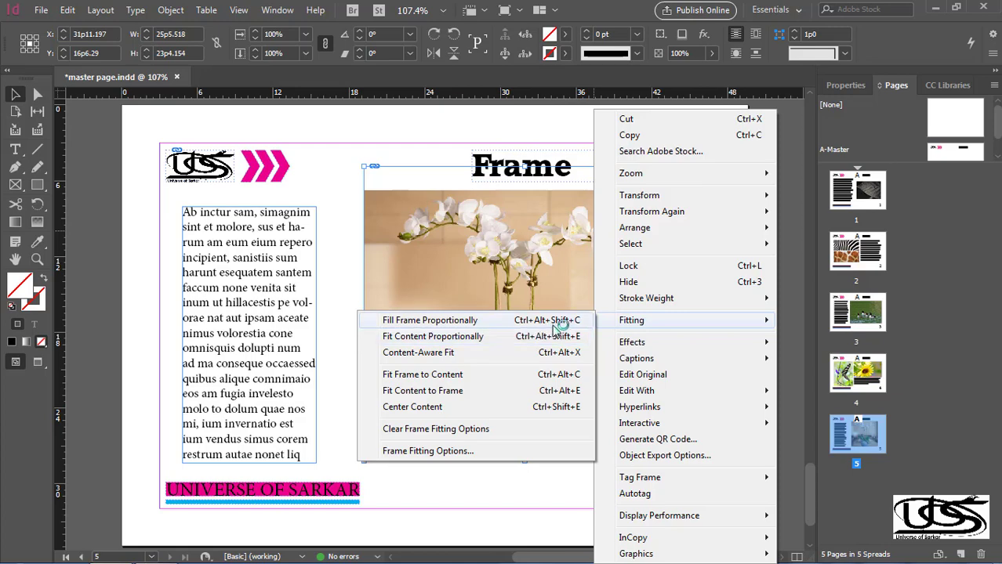
pyautogui.click(433, 345)
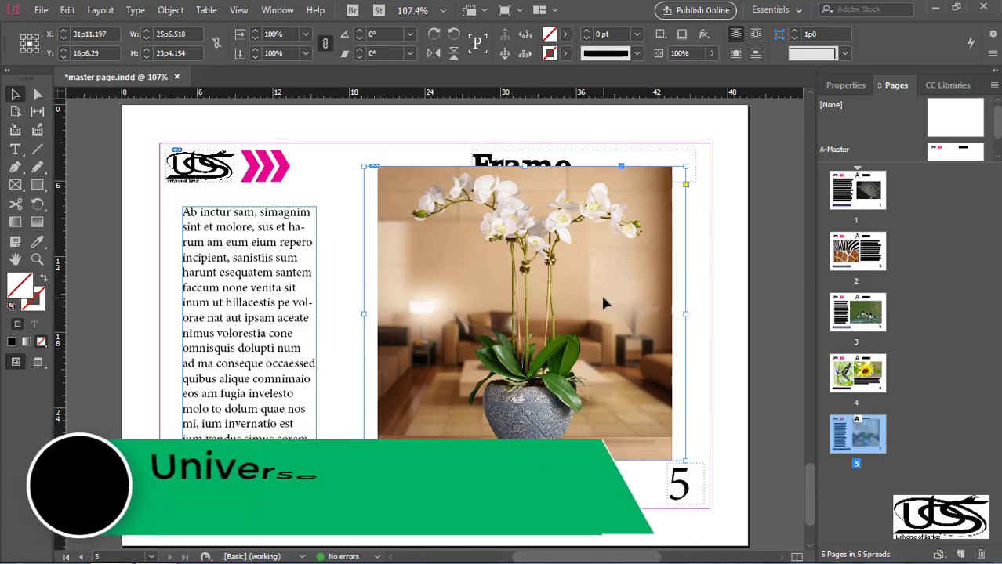
# Step: Apply Content-Aware Fit to the orchid picture in the enlarged frame
pyautogui.rightClick(574, 214)
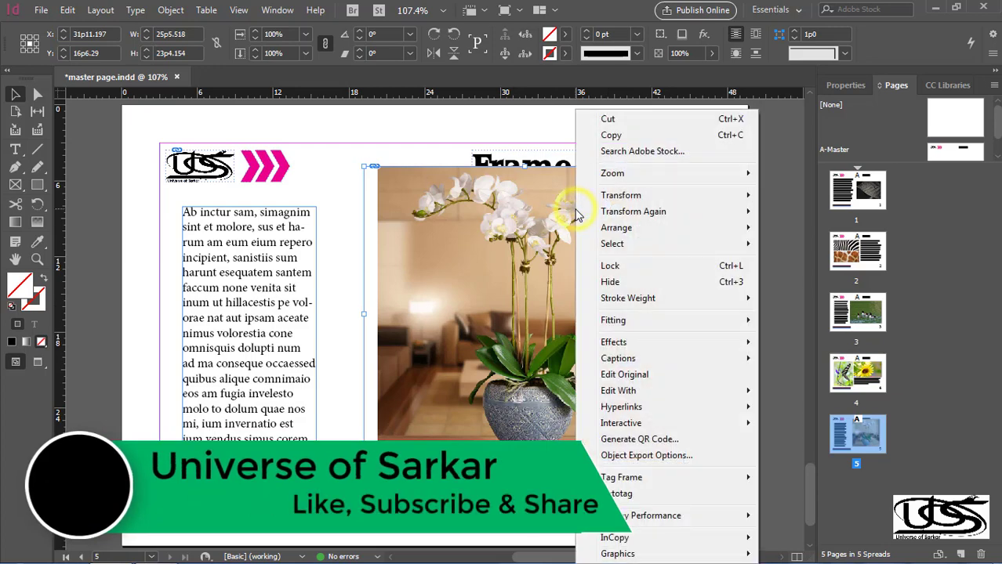
pyautogui.moveTo(665, 319)
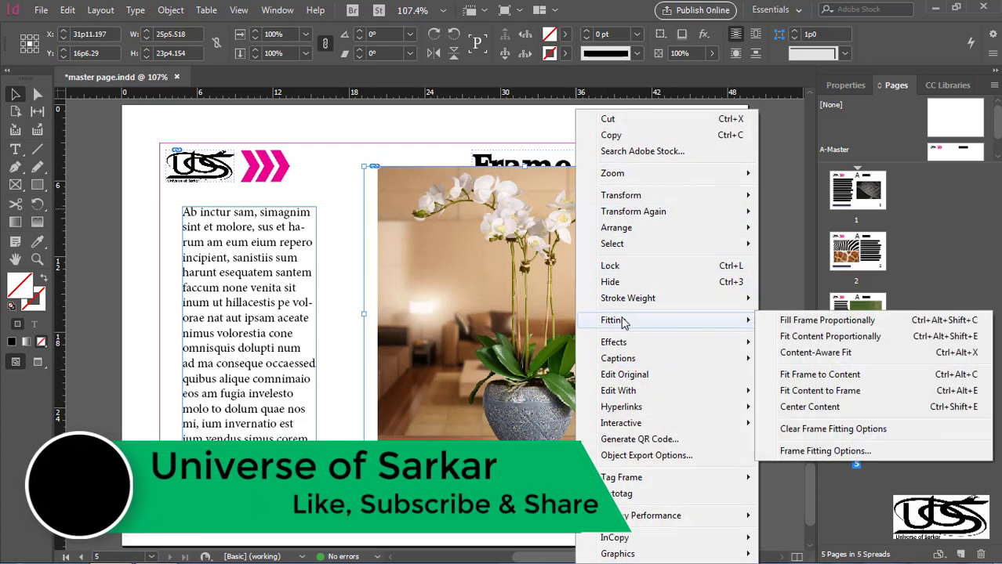
pyautogui.click(797, 355)
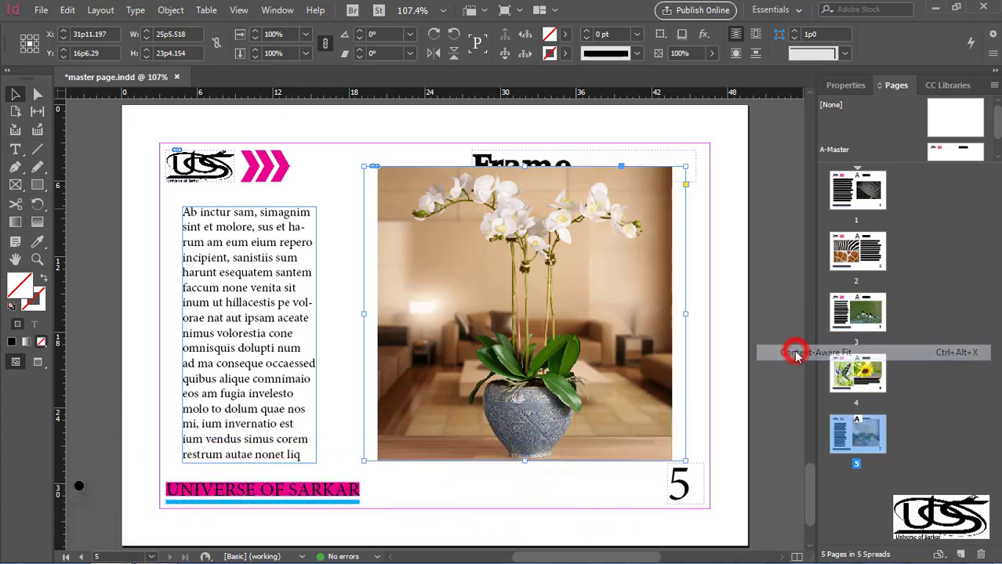
# Step: Apply Fit Frame to Content so the orchid frame matches the image's edges
pyautogui.rightClick(550, 228)
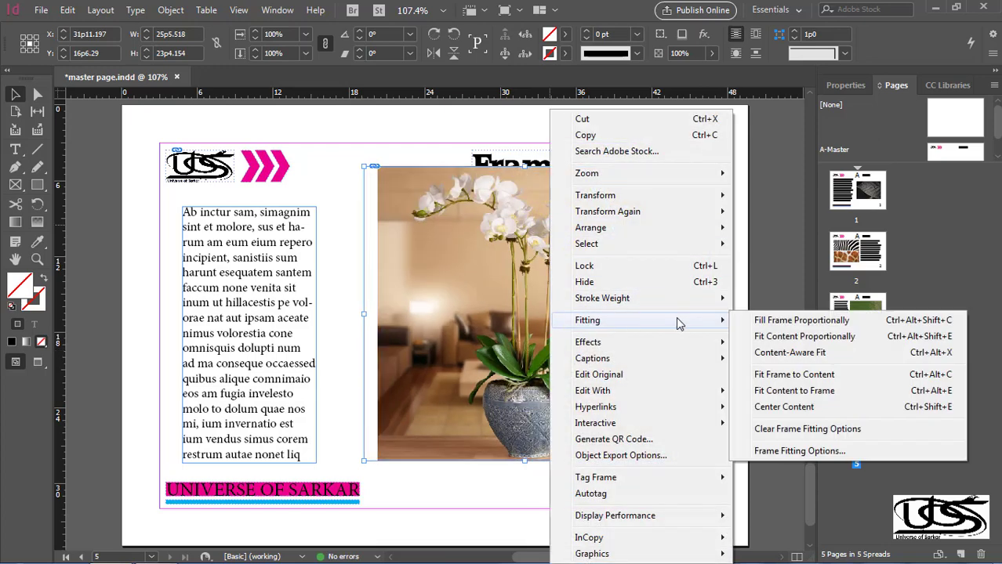
pyautogui.click(775, 375)
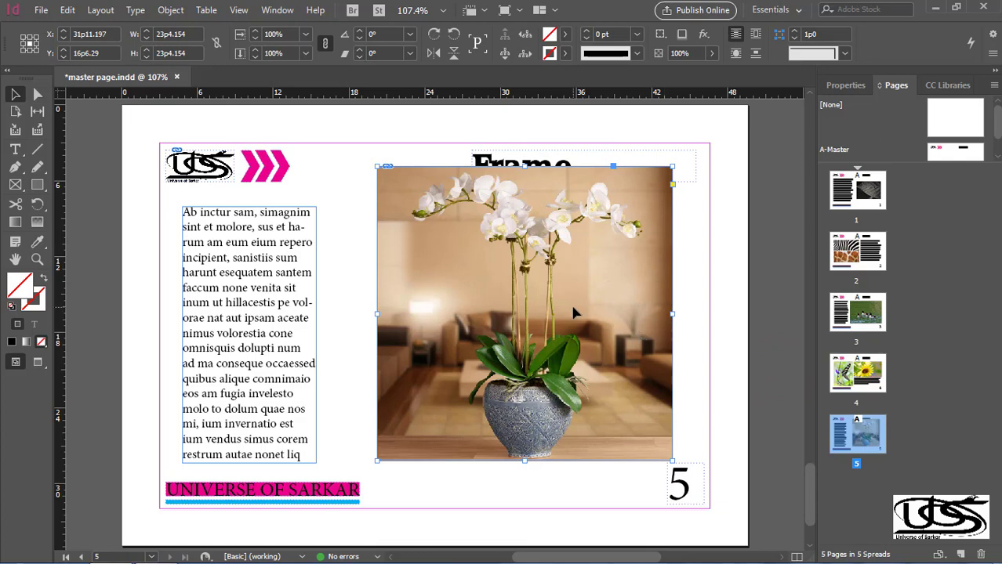
# Step: Shrink the orchid image inside its frame to about 20p0.5 square and apply Fit Content to Frame
pyautogui.doubleClick(591, 246)
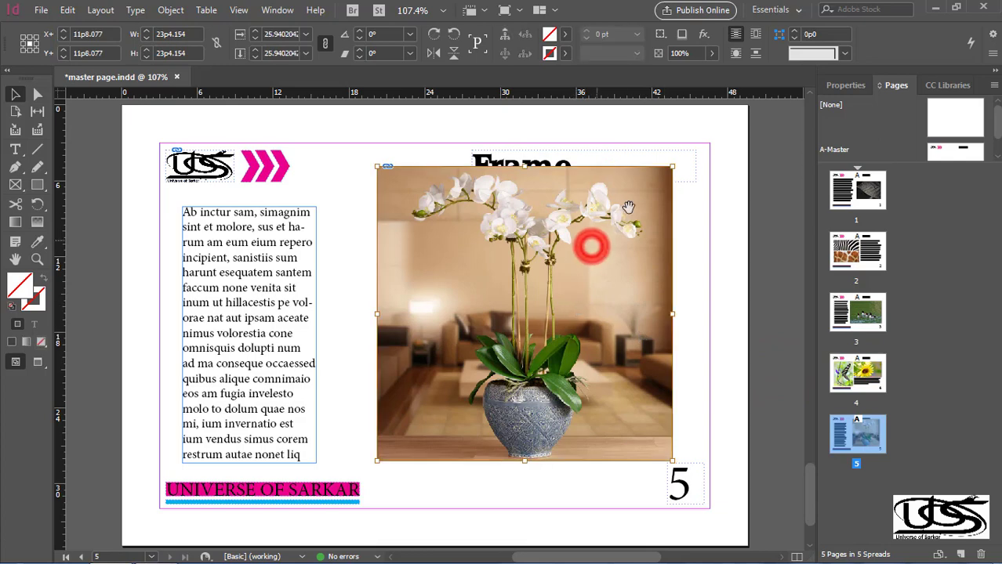
pyautogui.moveTo(674, 167); pyautogui.dragTo(631, 219)
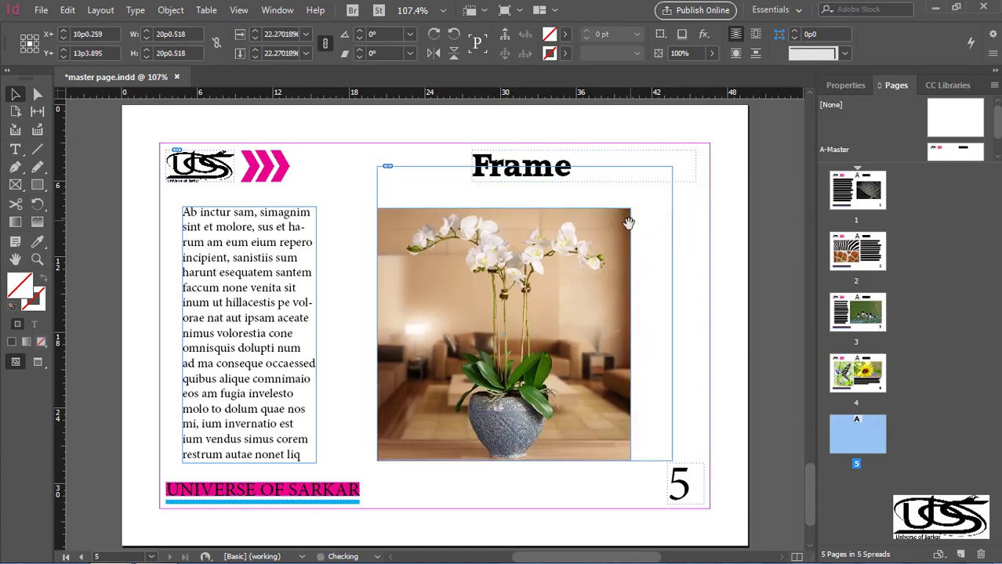
pyautogui.rightClick(515, 274)
pyautogui.moveTo(557, 356)
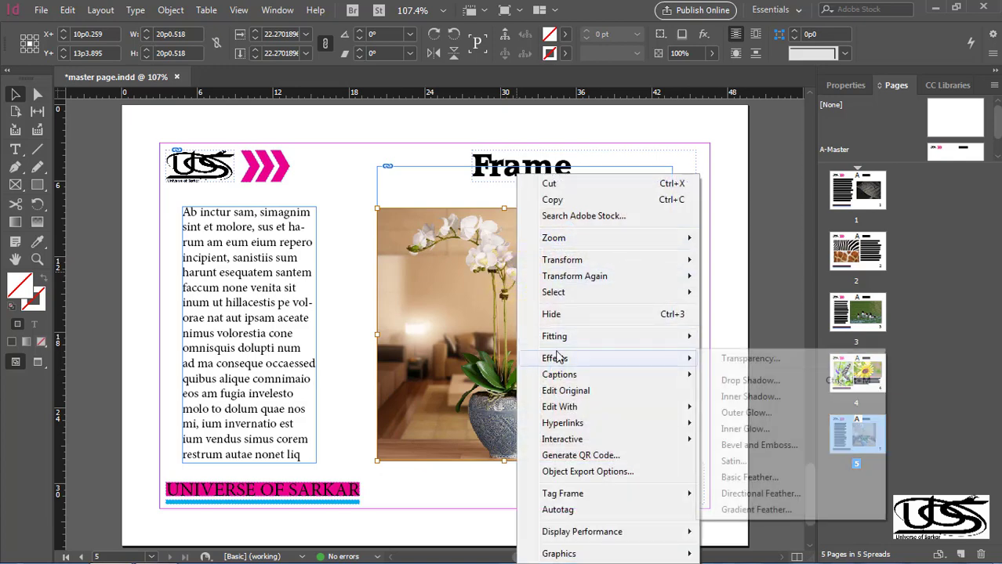
pyautogui.moveTo(595, 339)
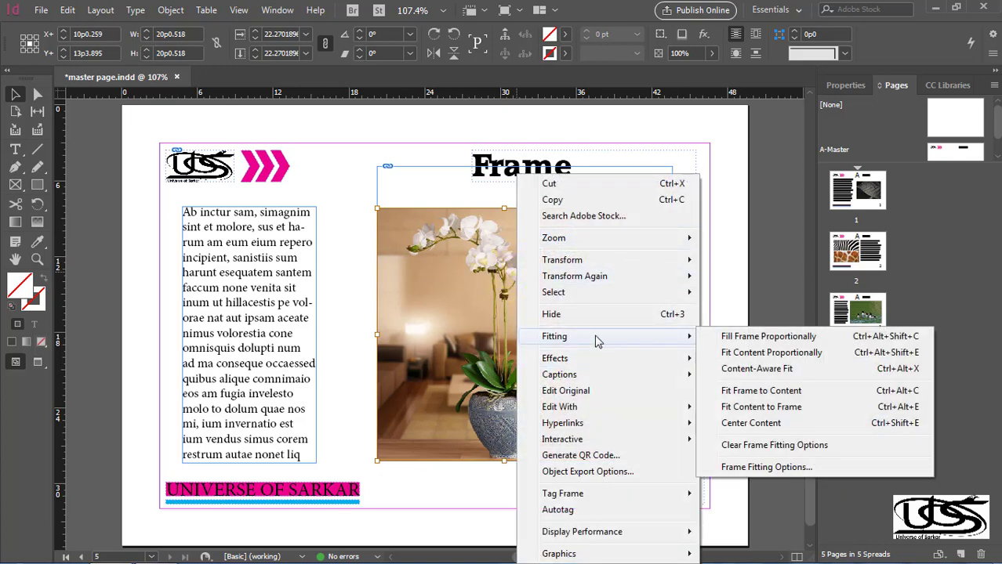
pyautogui.click(747, 407)
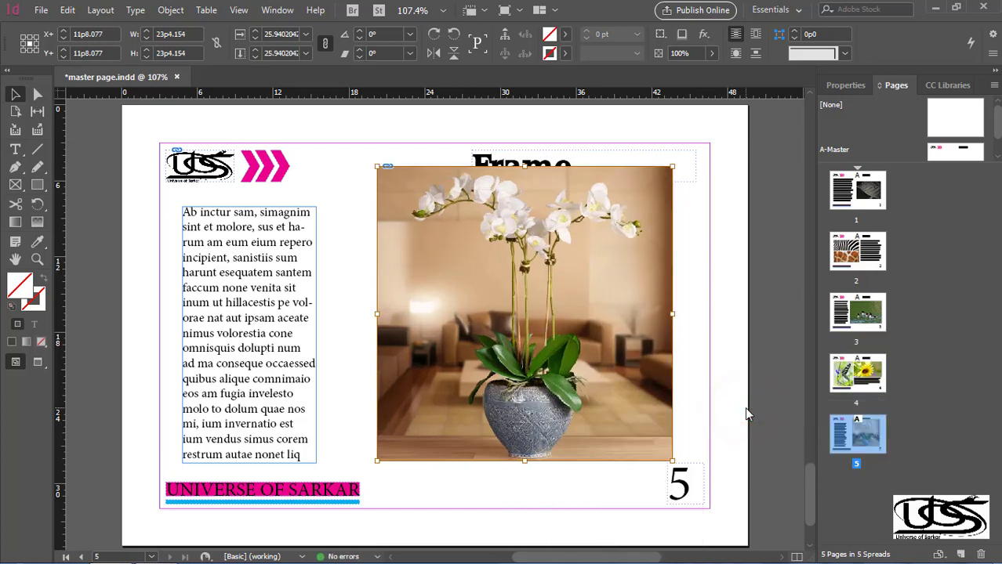
# Step: Shrink the orchid image to about 18p7.7 square within its frame and apply Center Content
pyautogui.rightClick(519, 214)
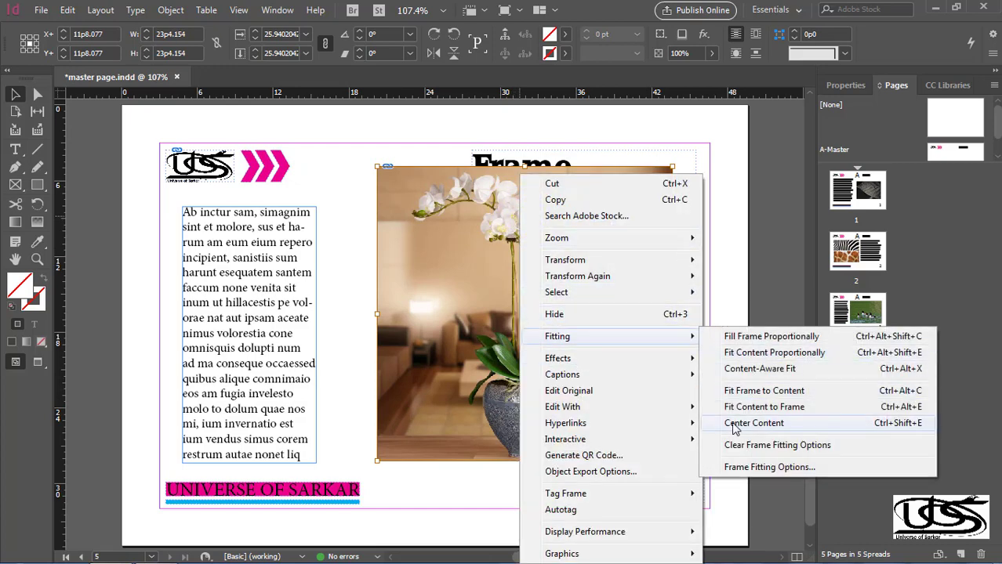
pyautogui.click(765, 235)
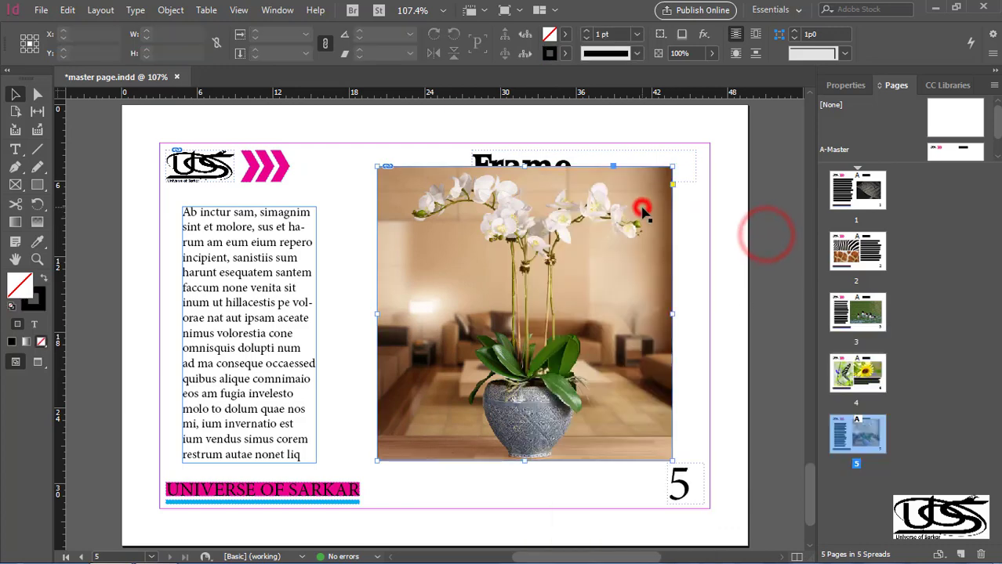
pyautogui.click(642, 202)
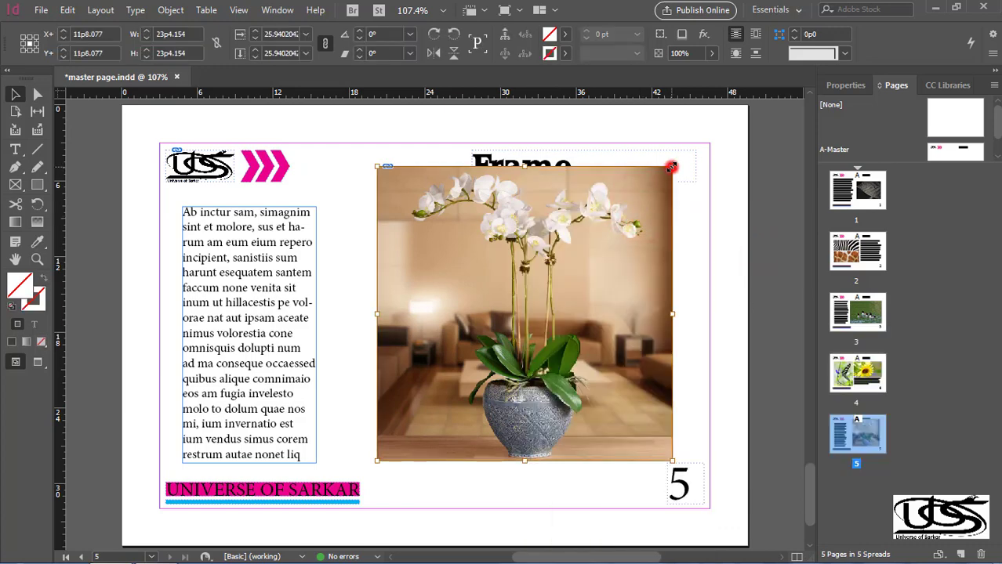
pyautogui.moveTo(671, 166); pyautogui.dragTo(613, 225)
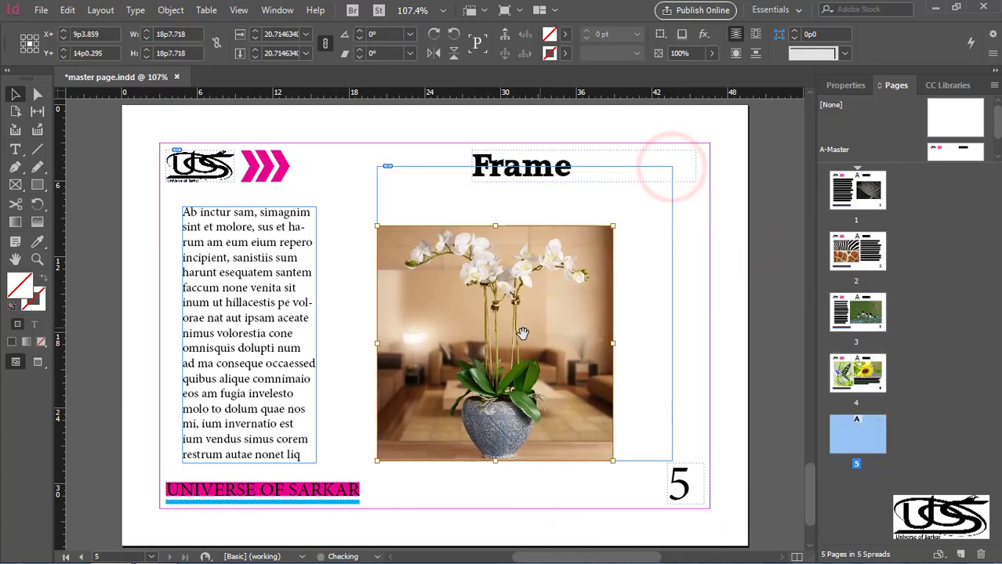
pyautogui.rightClick(523, 281)
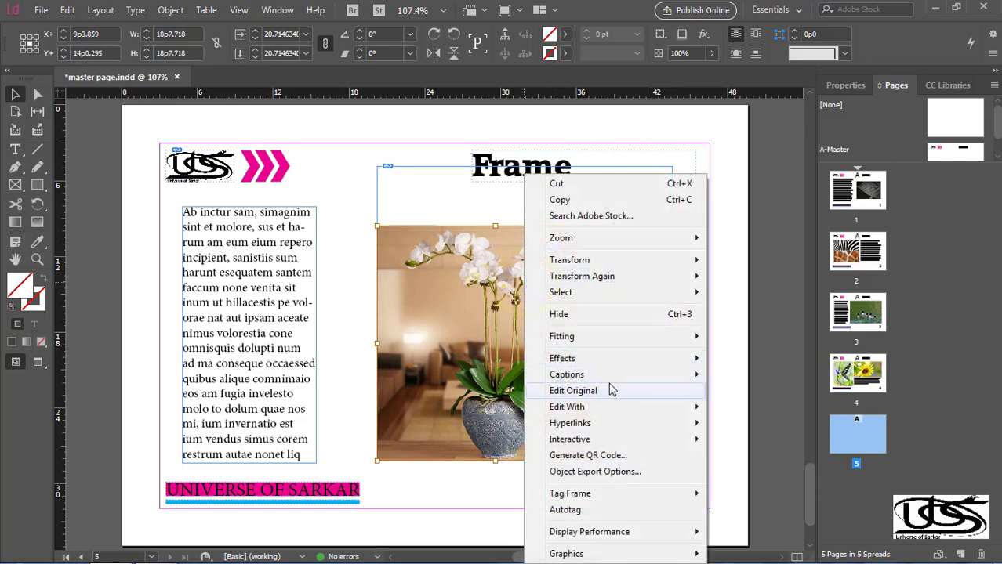
pyautogui.moveTo(596, 338)
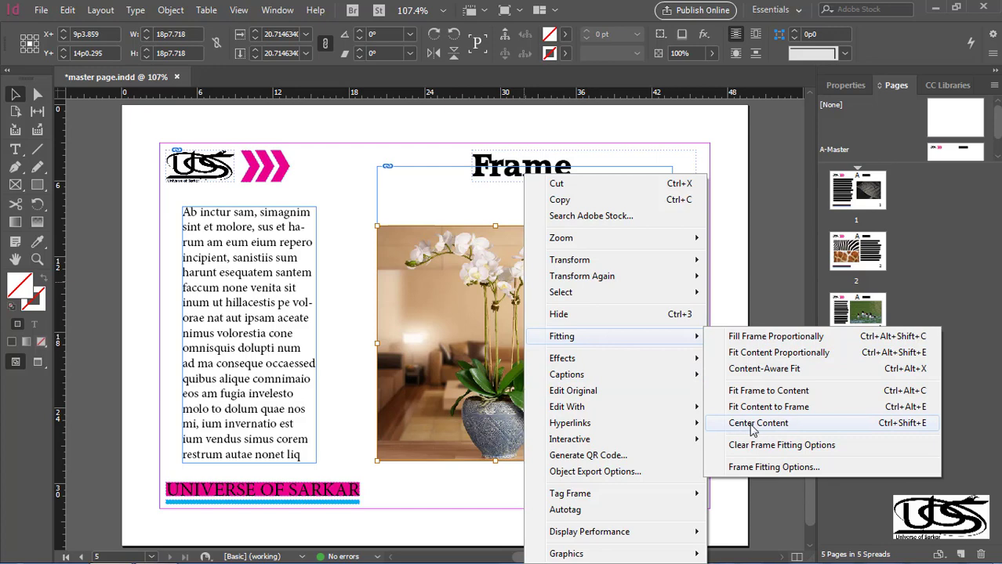
pyautogui.click(788, 428)
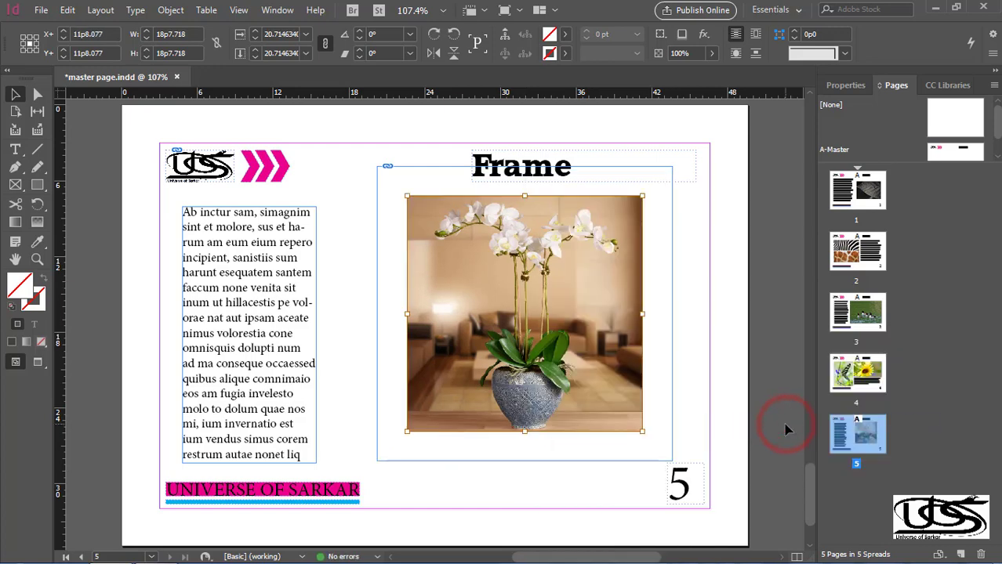
# Step: Preview Fit Content to Frame, Fit Content Proportionally and Fill Frame Proportionally in the orchid frame's Frame Fitting Options
pyautogui.click(494, 277)
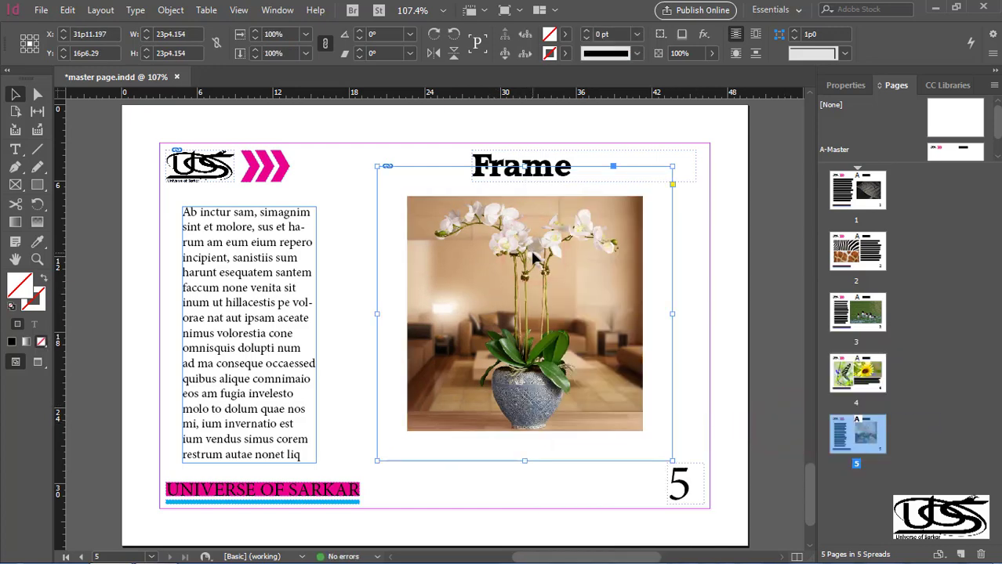
pyautogui.rightClick(533, 257)
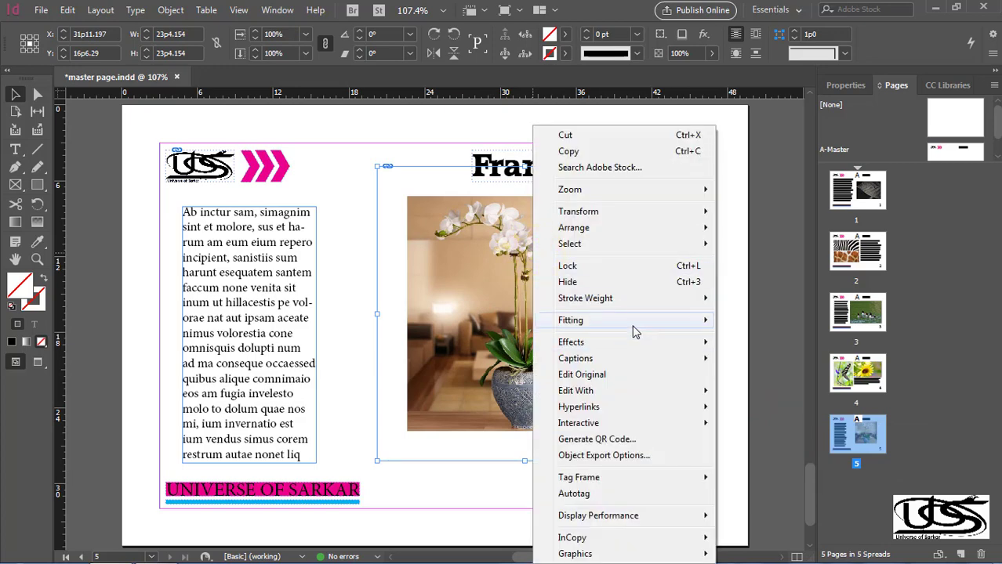
pyautogui.moveTo(636, 331)
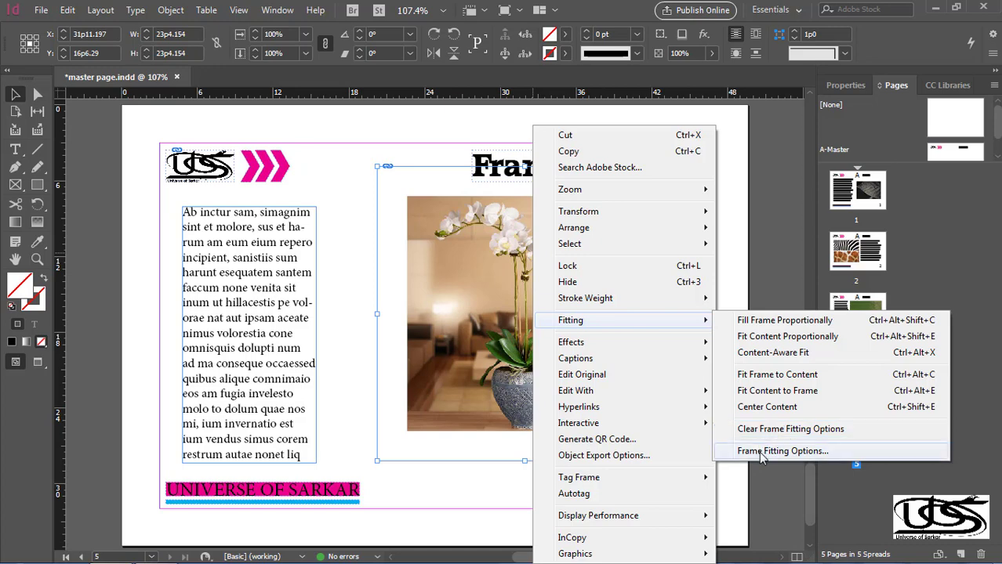
pyautogui.click(761, 452)
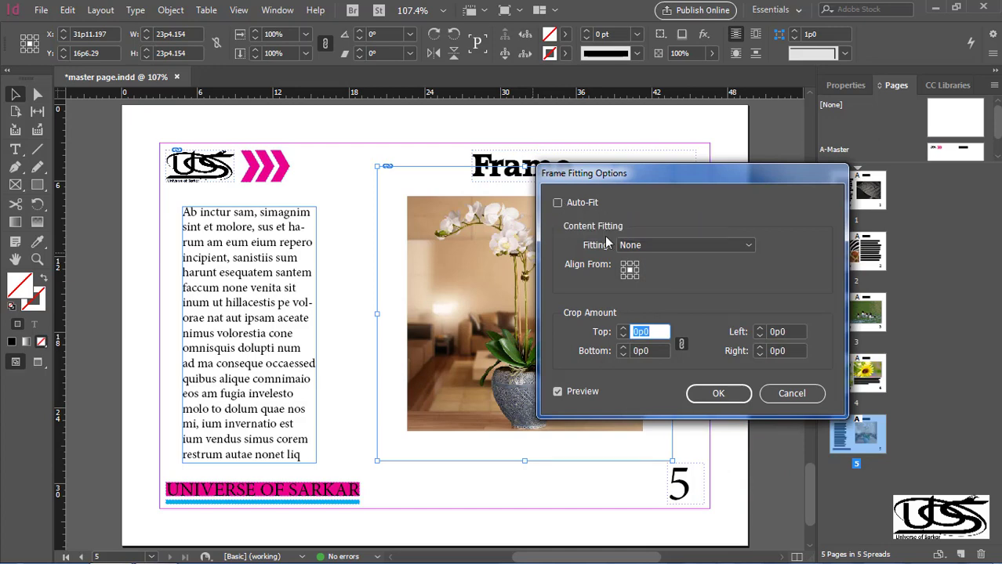
pyautogui.click(728, 245)
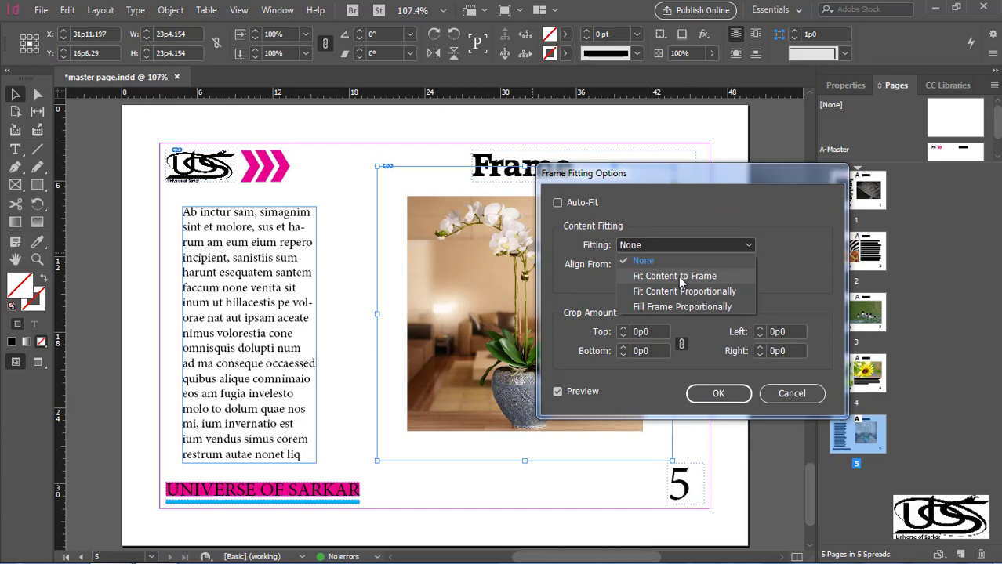
pyautogui.click(679, 277)
pyautogui.click(692, 247)
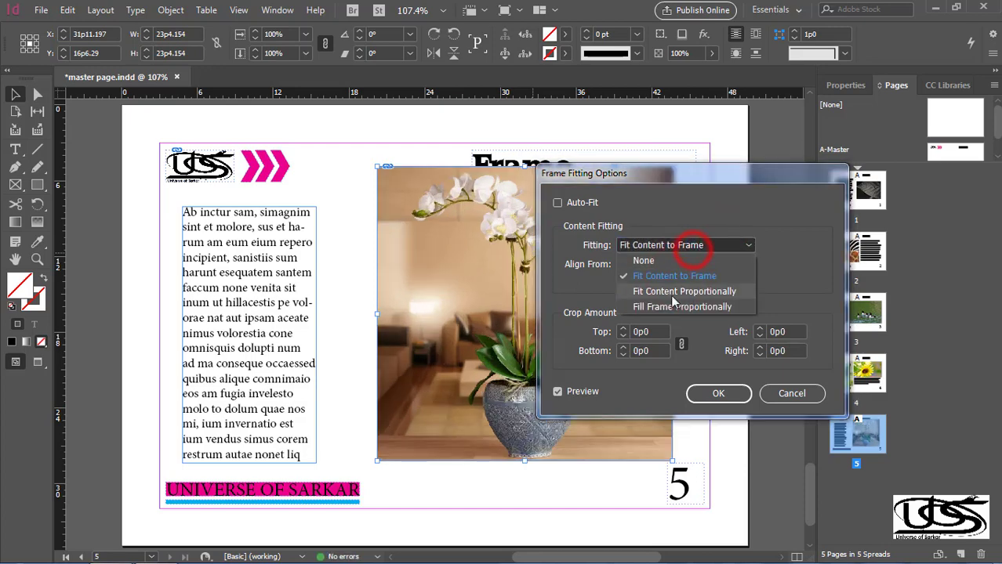
pyautogui.click(671, 293)
pyautogui.click(693, 246)
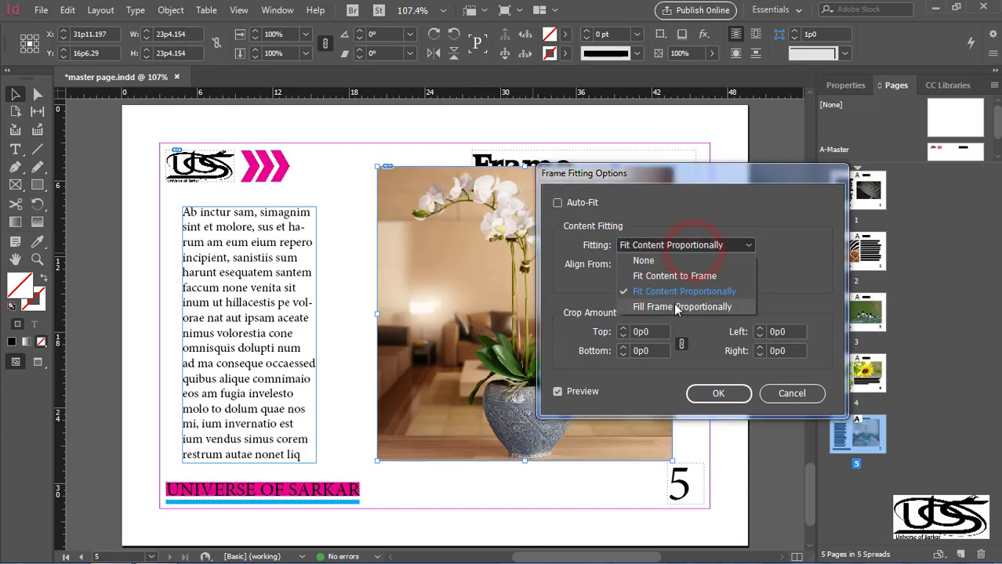
pyautogui.click(674, 304)
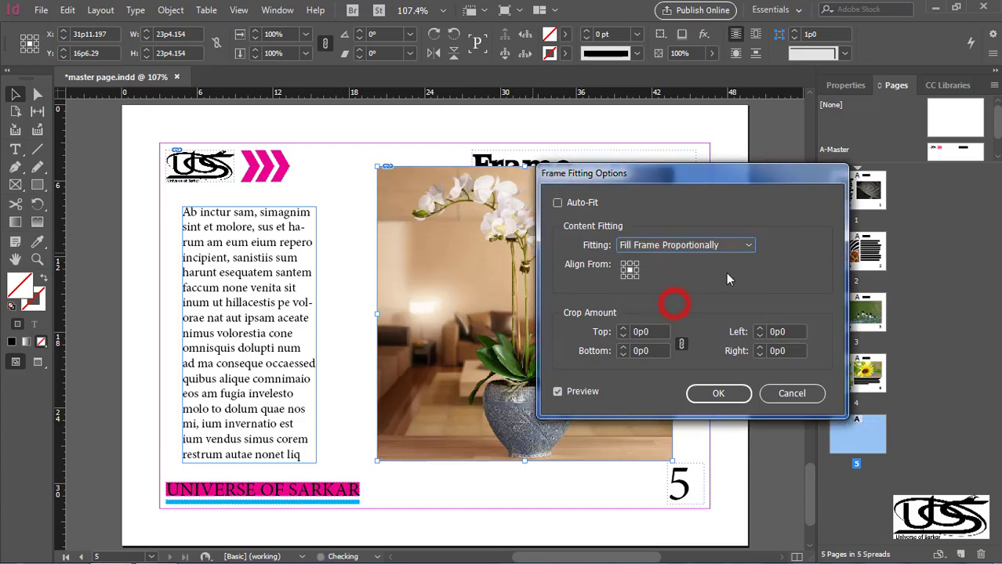
# Step: Try the bottom-right alignment point and the Auto-Fit option, and discard the frame fitting changes
pyautogui.click(635, 276)
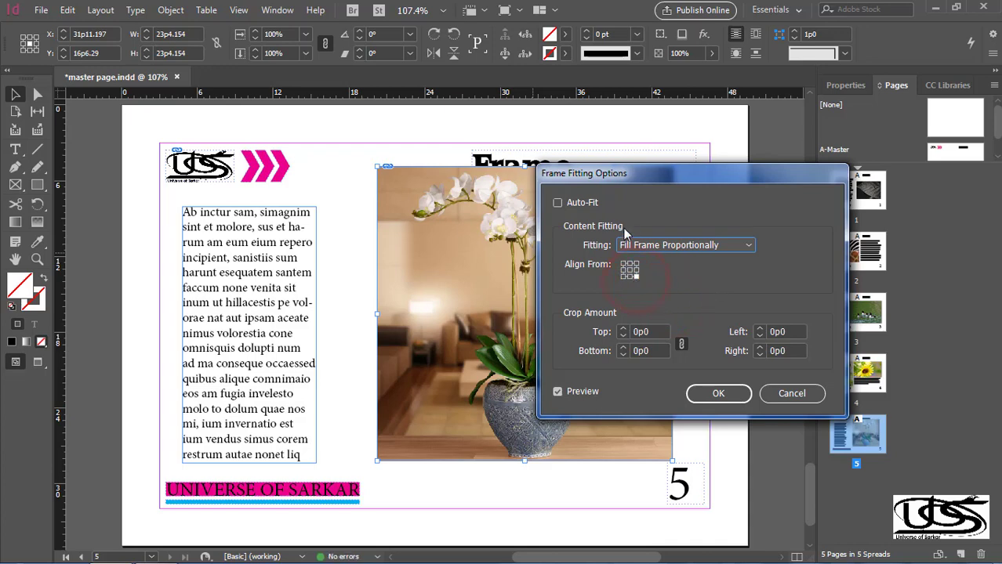
pyautogui.click(596, 204)
pyautogui.click(595, 204)
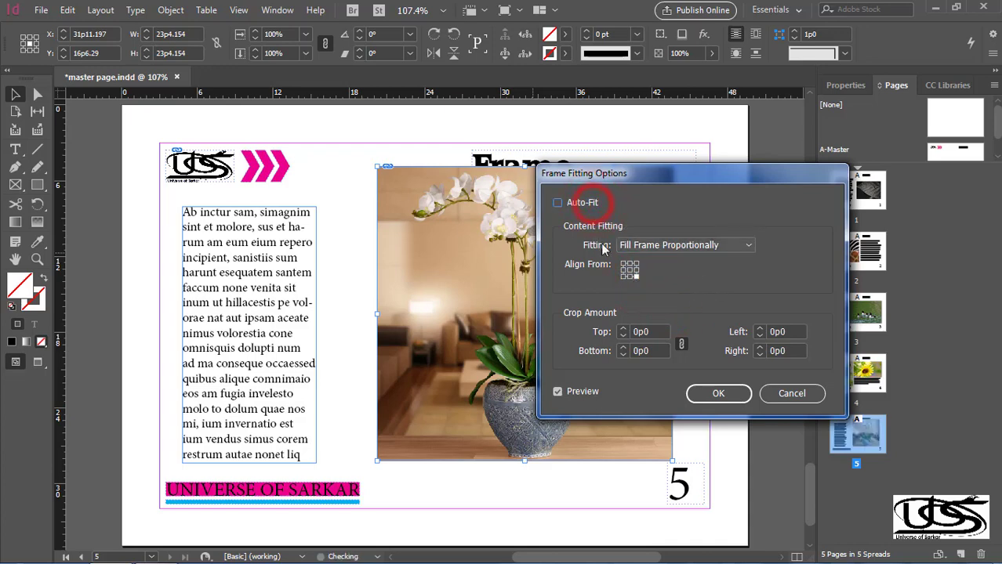
pyautogui.click(790, 394)
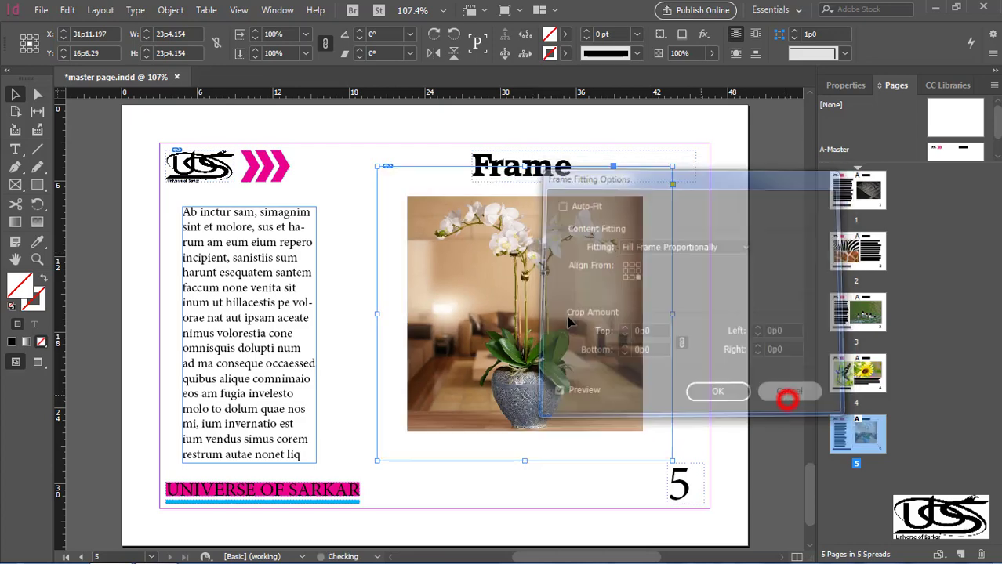
# Step: Reopen the orchid frame's Frame Fitting Options and try the bottom-left, top-right and top-center alignment points, ending on top-left
pyautogui.rightClick(552, 267)
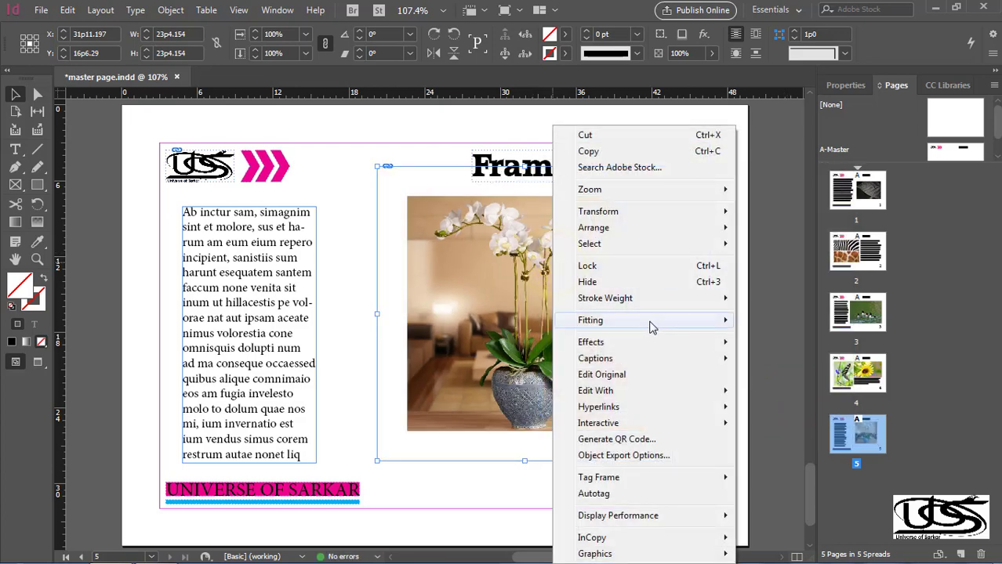
pyautogui.click(764, 450)
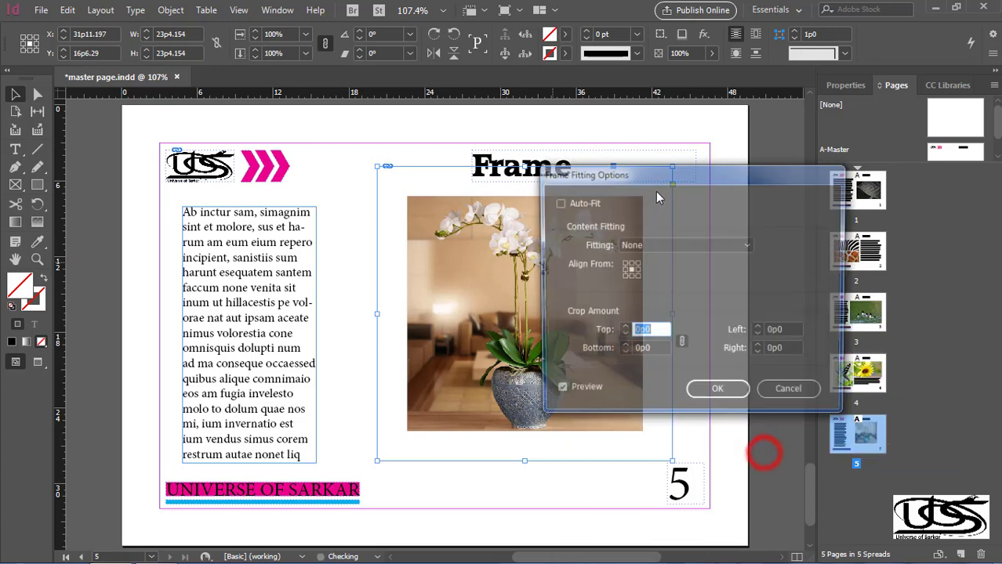
pyautogui.click(624, 276)
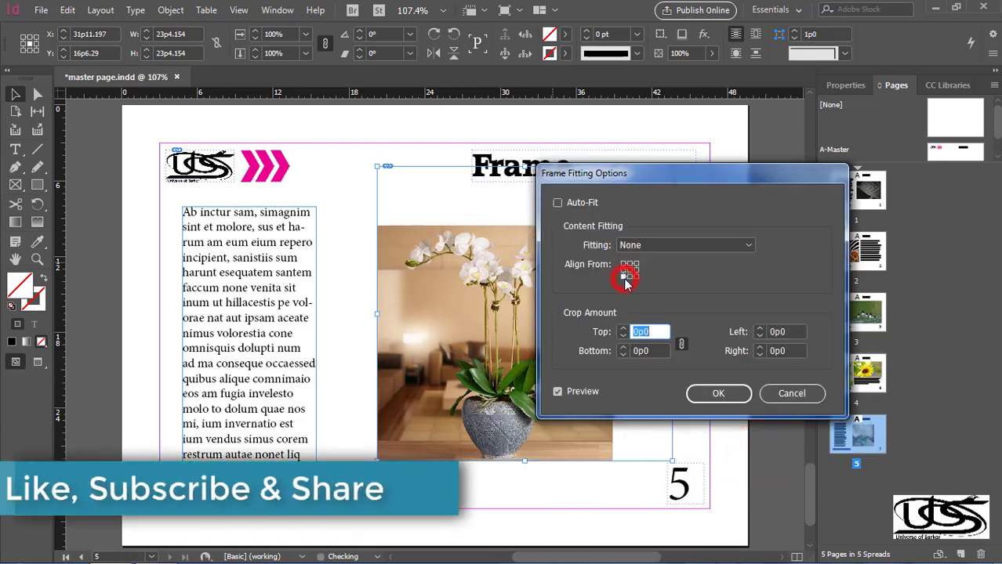
pyautogui.click(636, 264)
pyautogui.click(629, 265)
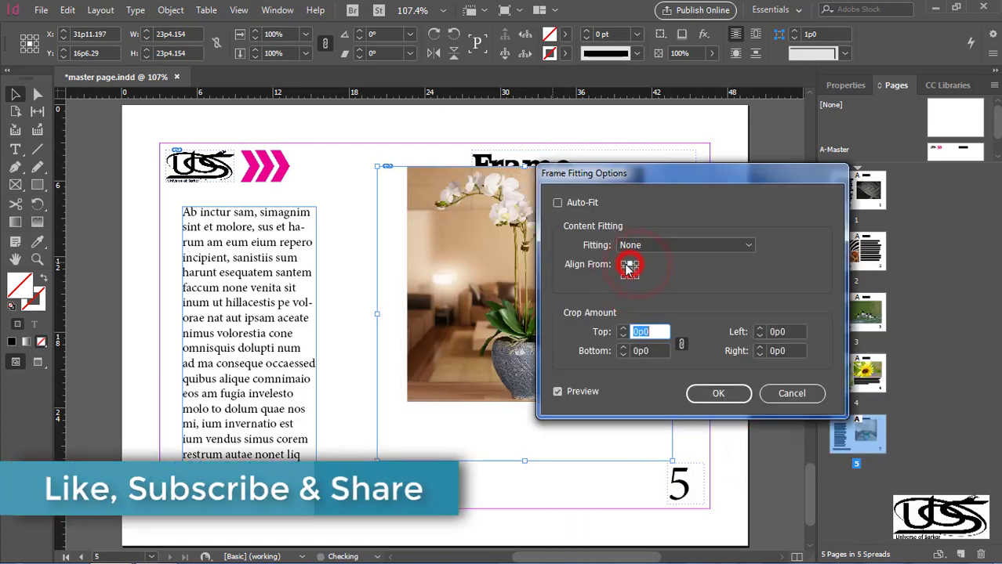
pyautogui.click(623, 264)
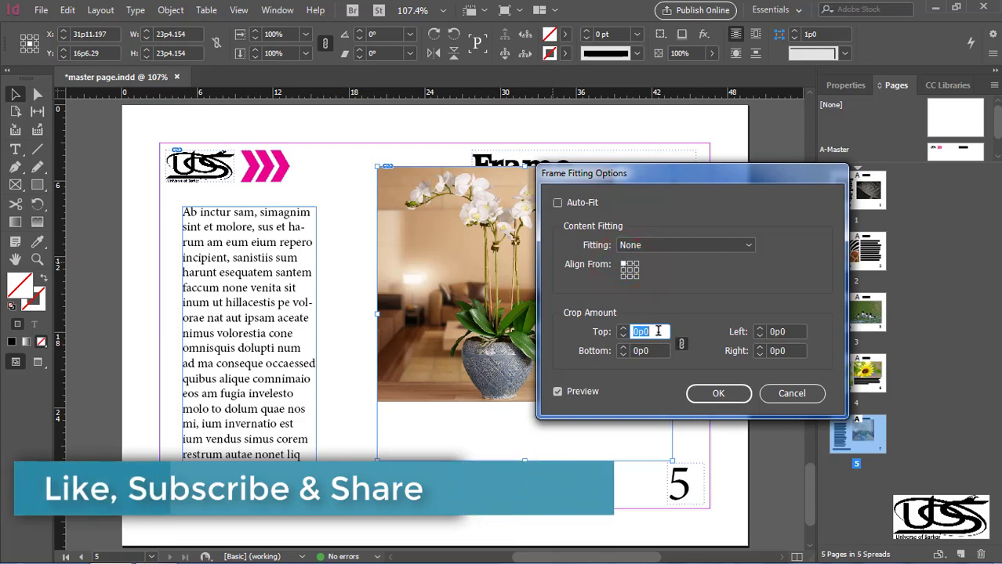
# Step: Raise the linked crop amounts to 3p0 on all four sides and compare the picture with and without the preview
pyautogui.moveTo(658, 332); pyautogui.dragTo(632, 331)
pyautogui.click(625, 331)
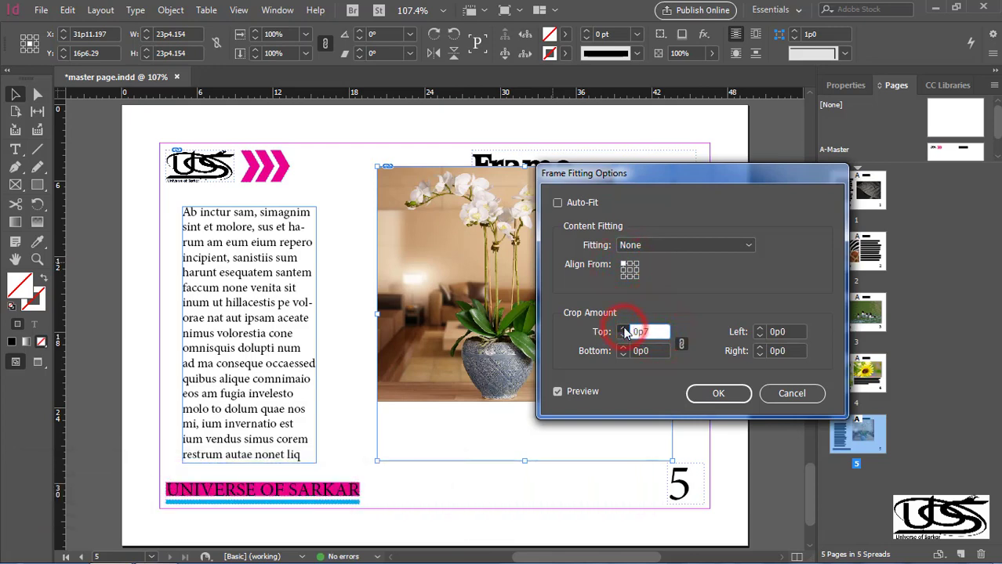
pyautogui.click(625, 331)
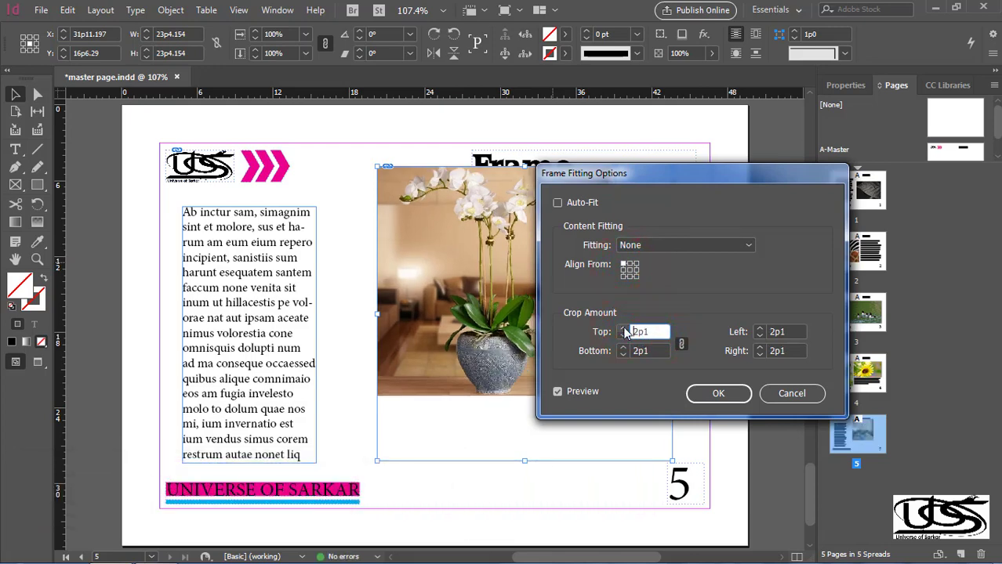
pyautogui.click(625, 331)
pyautogui.click(625, 331)
pyautogui.click(558, 391)
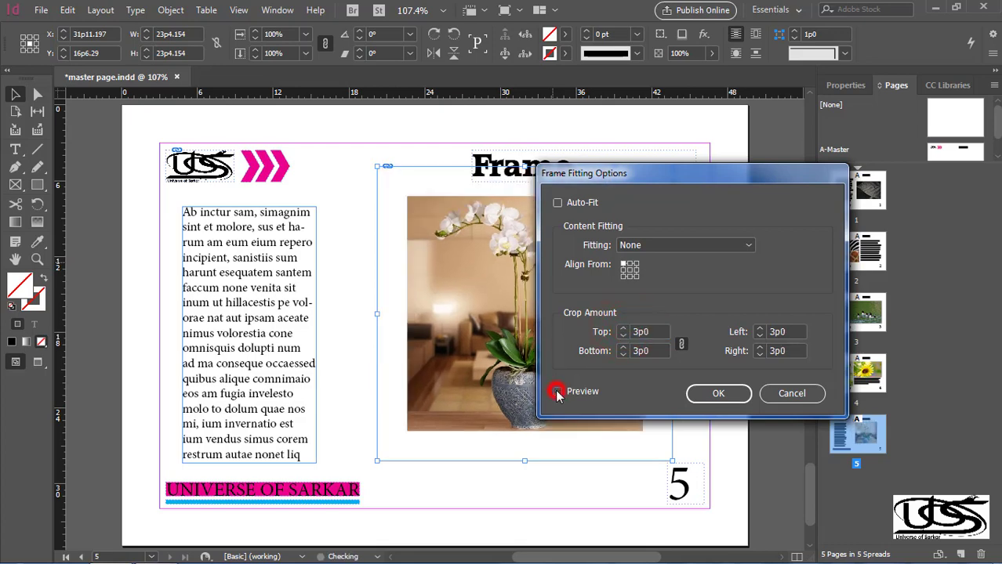
pyautogui.click(558, 391)
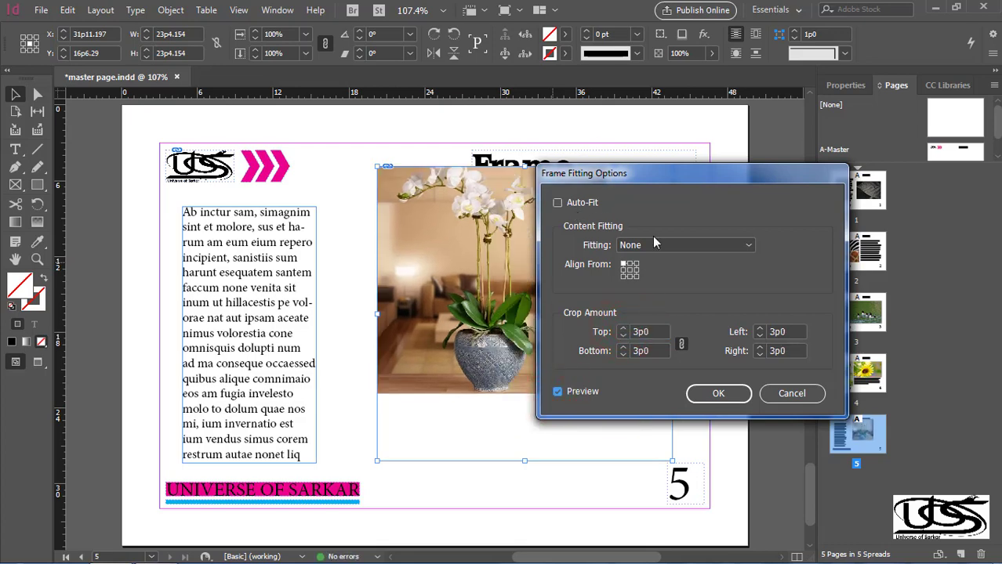
# Step: Enable Auto-Fit with Fill Frame Proportionally and centered alignment, and apply the fitting options to the orchid frame
pyautogui.click(747, 245)
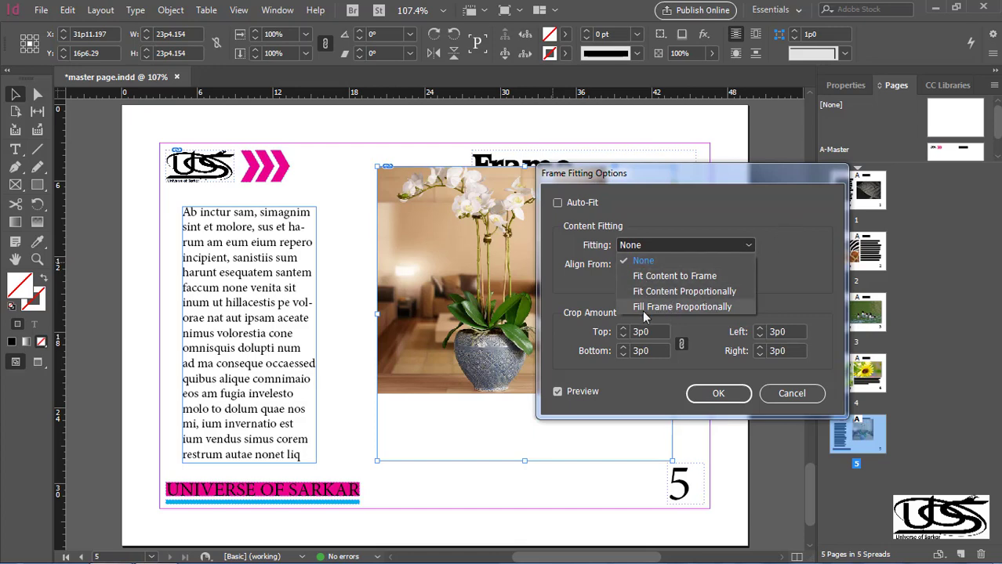
pyautogui.click(585, 206)
pyautogui.click(557, 203)
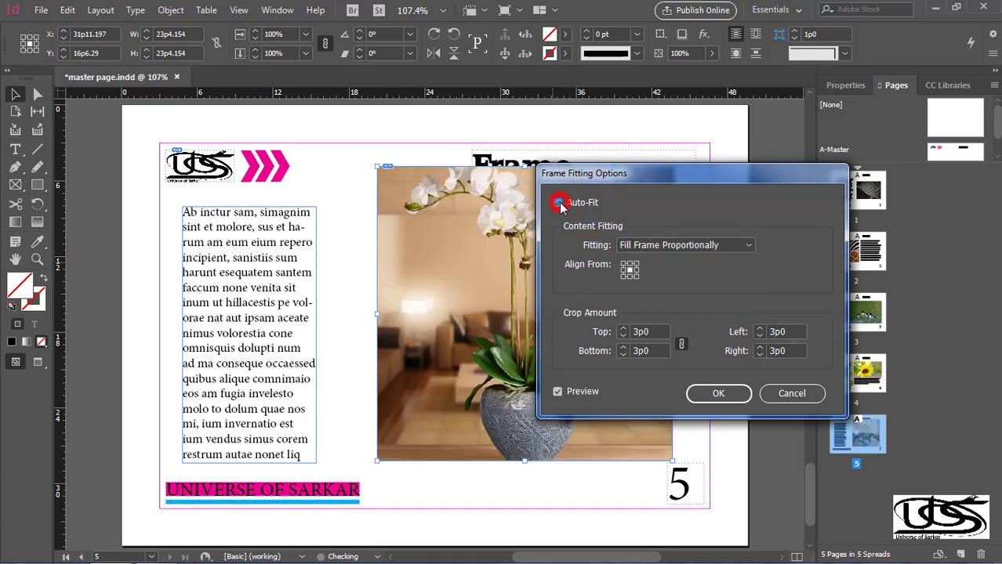
pyautogui.click(558, 392)
pyautogui.click(718, 393)
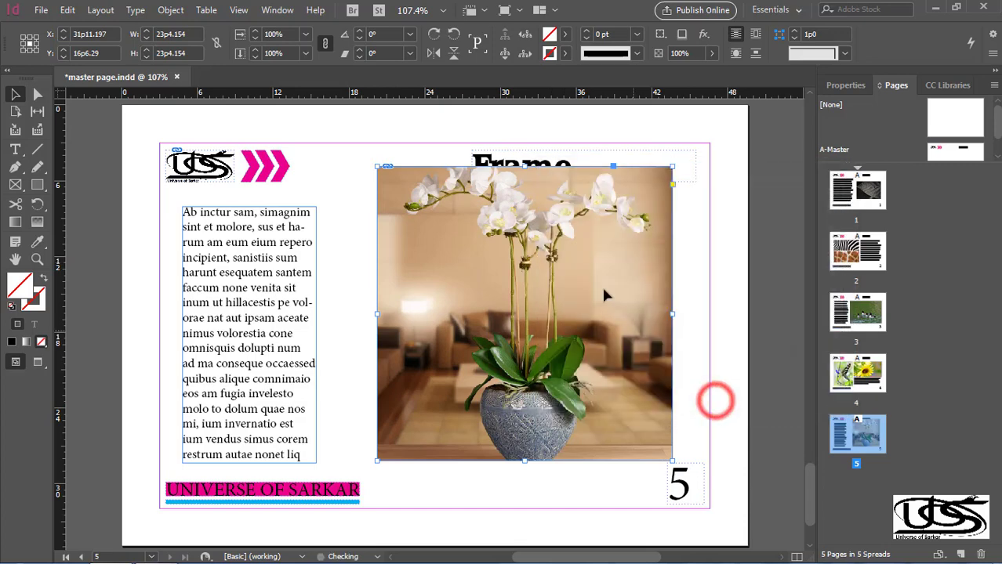
# Step: Clear the frame fitting options of the orchid picture frame
pyautogui.rightClick(508, 217)
pyautogui.moveTo(583, 321)
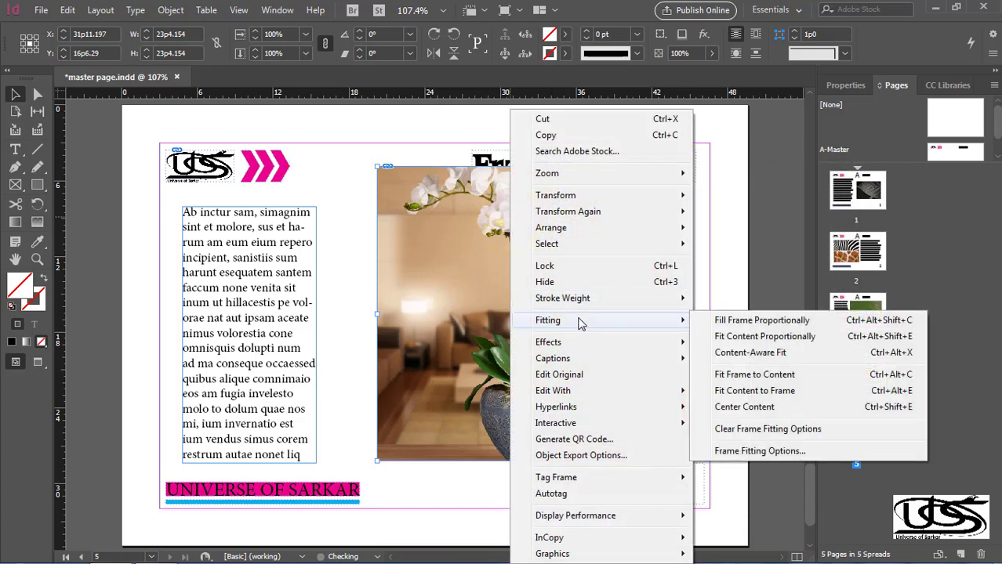
pyautogui.click(764, 433)
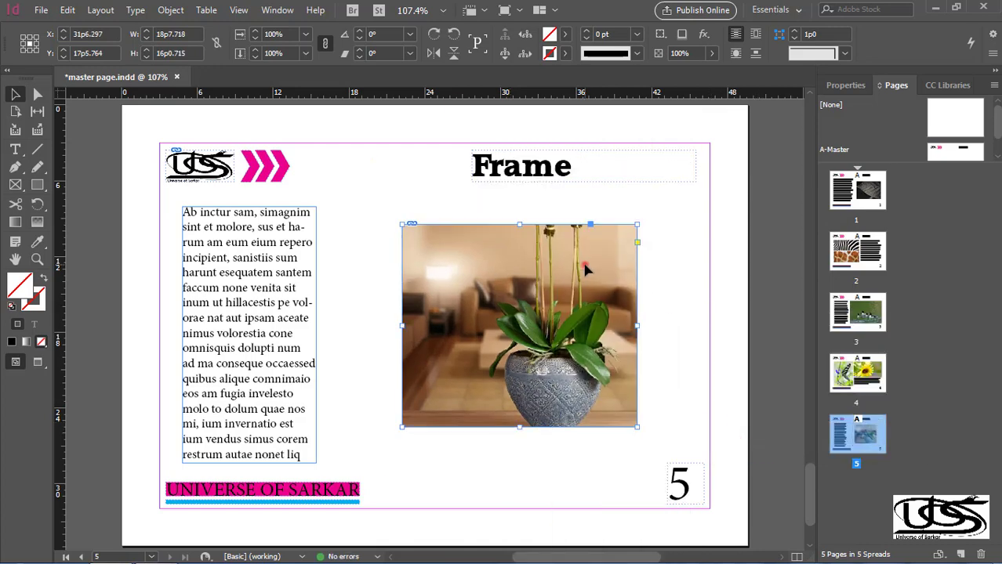
# Step: Reposition the orchid picture inside its frame, ending with the leaves and most of the pot inside the crop
pyautogui.moveTo(584, 267); pyautogui.dragTo(584, 314)
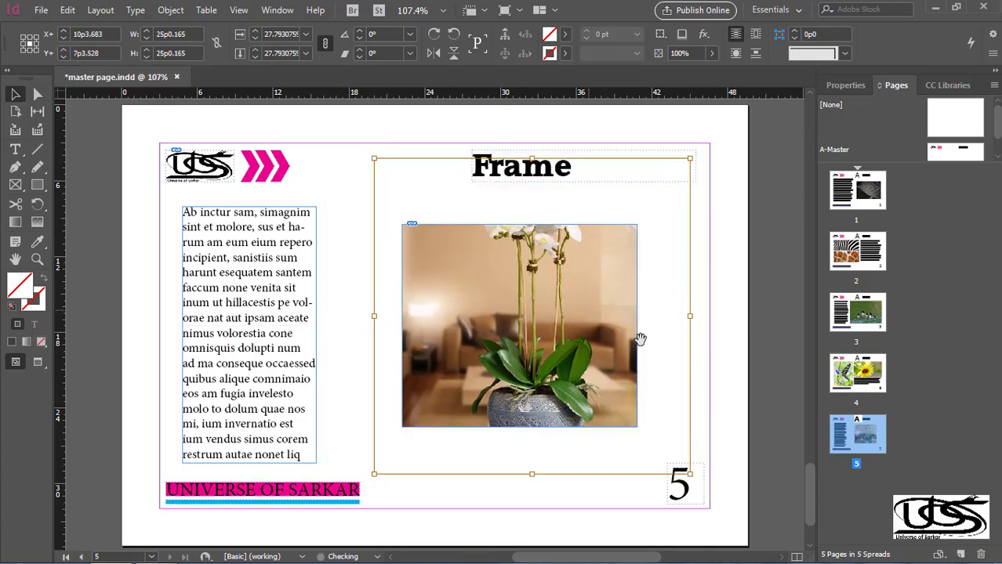
pyautogui.click(738, 375)
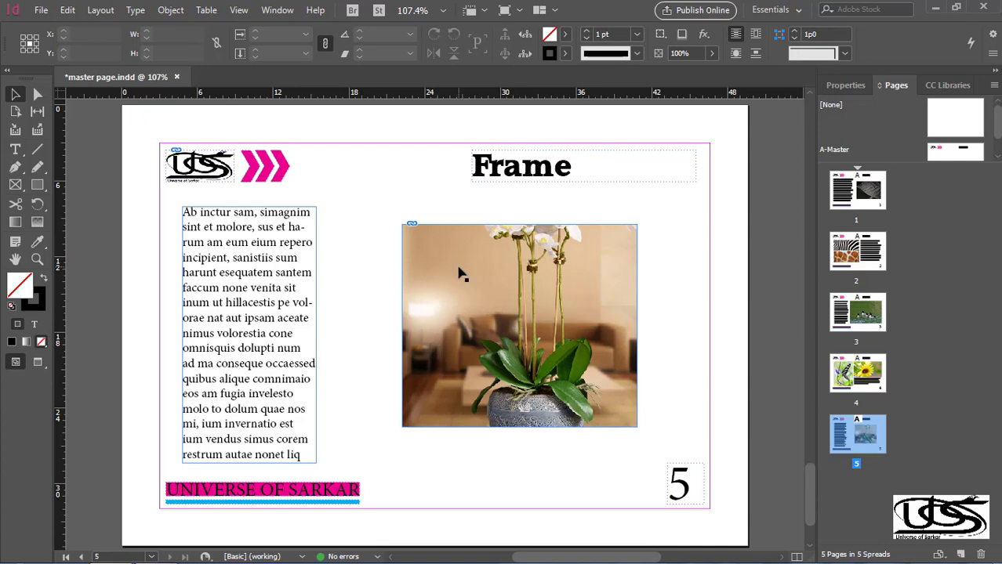
pyautogui.moveTo(519, 336); pyautogui.dragTo(508, 310)
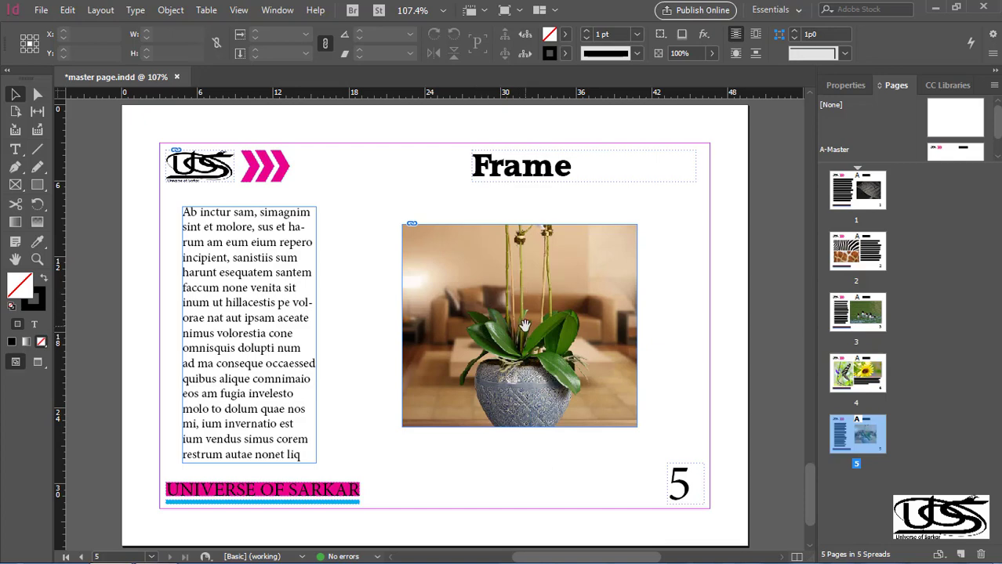
pyautogui.click(239, 10)
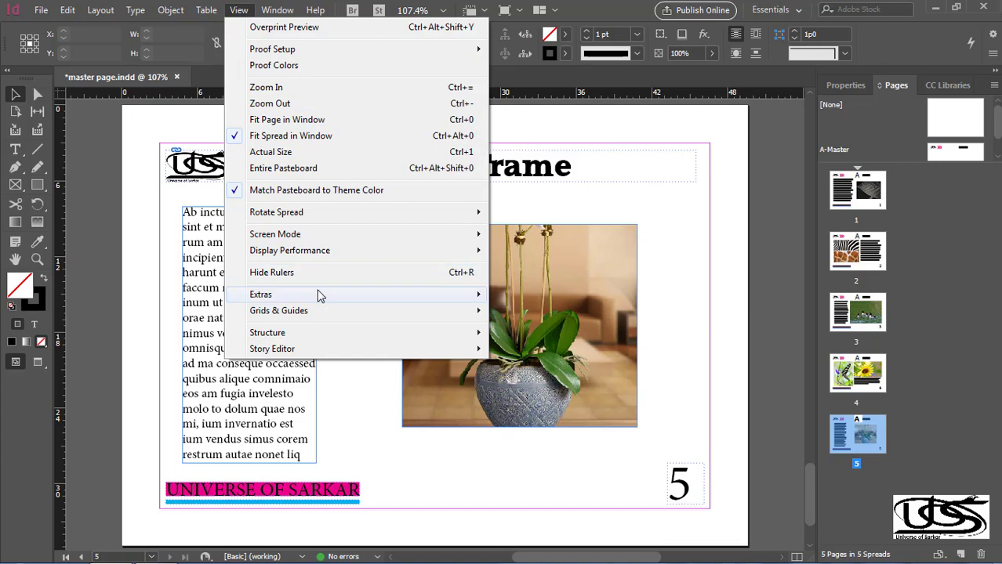
pyautogui.moveTo(317, 294)
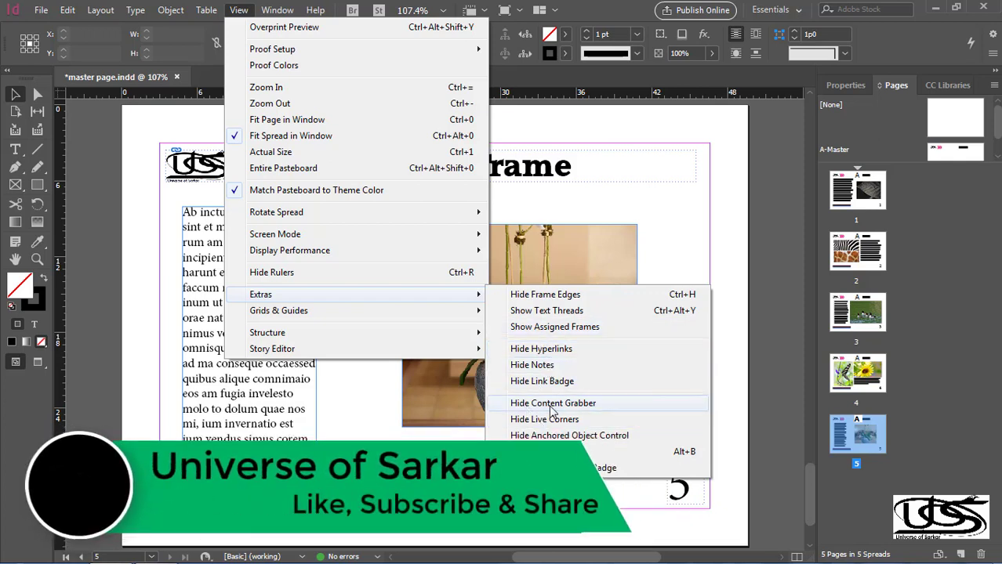
pyautogui.click(616, 12)
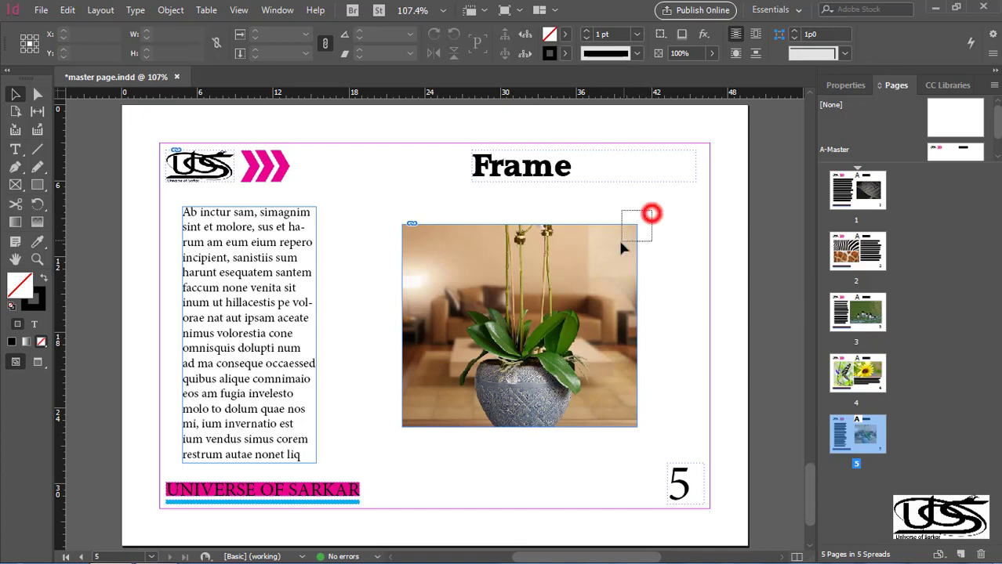
# Step: Rotate the orchid frame to -10°, turn it 90° clockwise and back, and flip it horizontally and vertically
pyautogui.moveTo(621, 243); pyautogui.dragTo(655, 273)
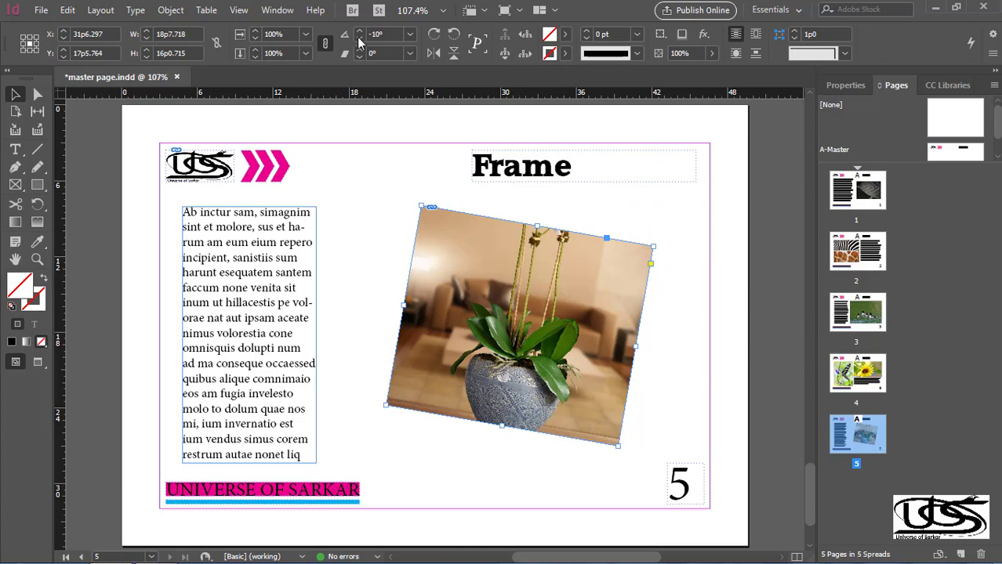
pyautogui.click(433, 37)
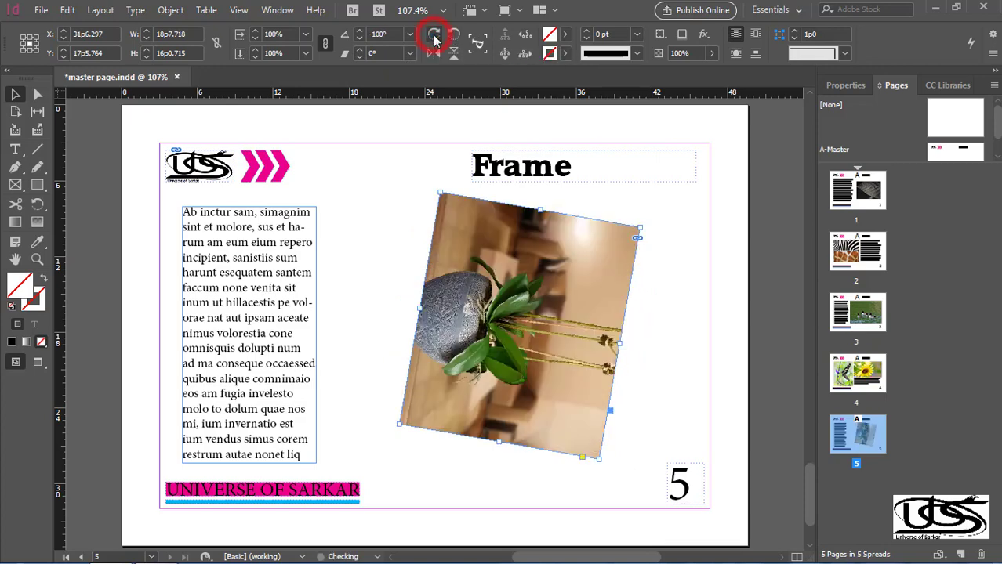
pyautogui.click(453, 35)
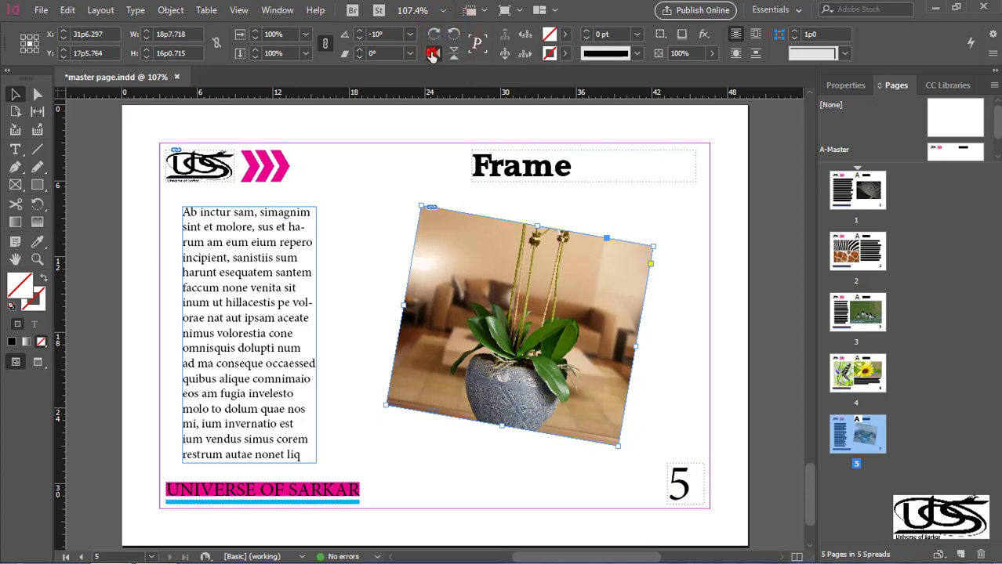
pyautogui.click(434, 53)
pyautogui.click(453, 53)
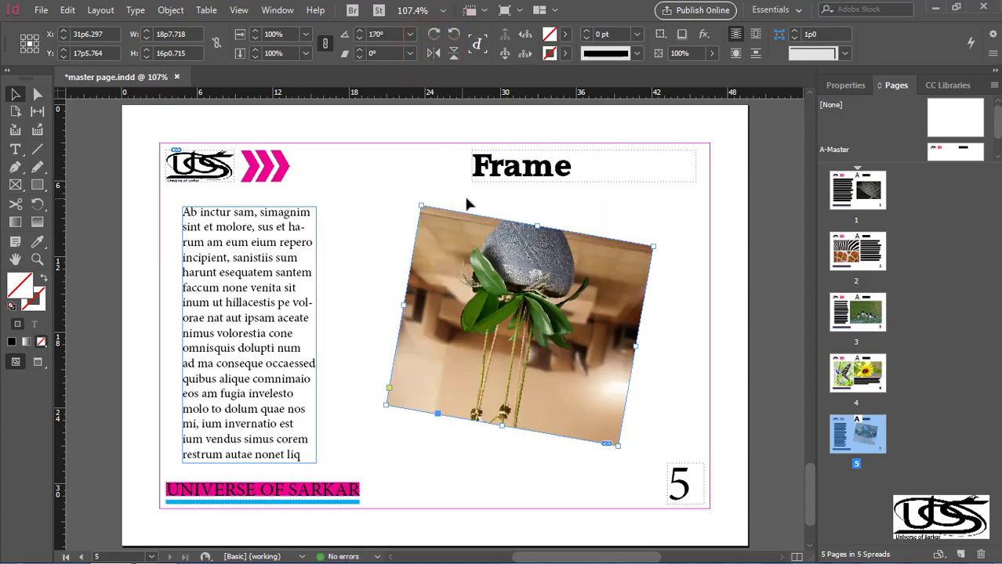
# Step: Turn the frame to about 172.75° with the Rotate tool and to 162.75° by its corner, and reset its rotation to 0°
pyautogui.click(36, 212)
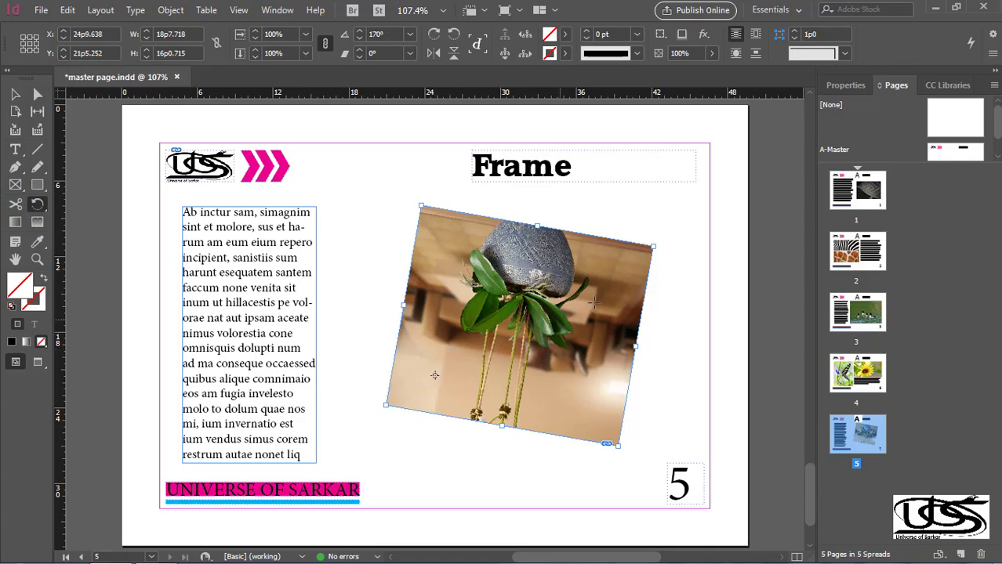
pyautogui.moveTo(653, 246); pyautogui.dragTo(641, 270)
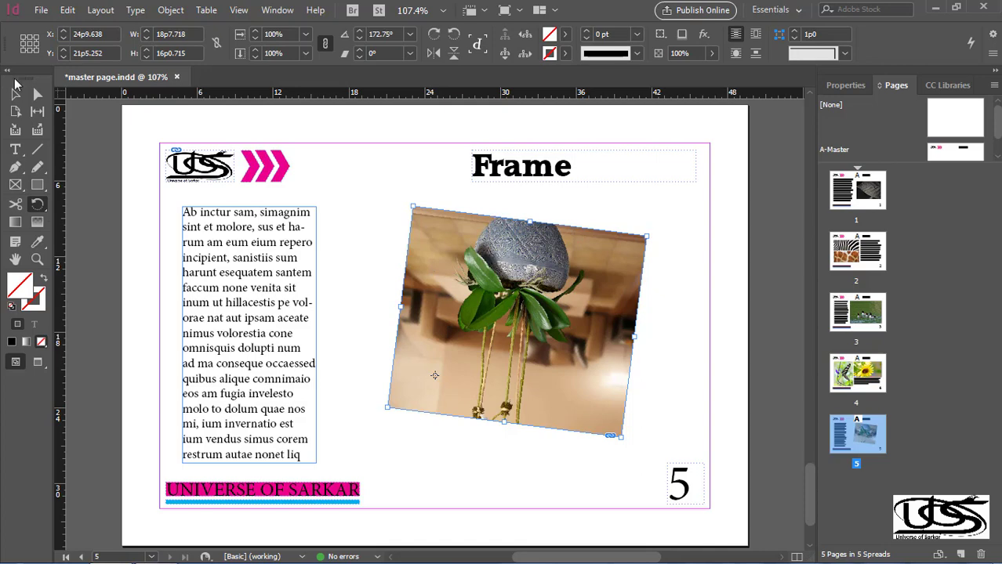
pyautogui.click(16, 94)
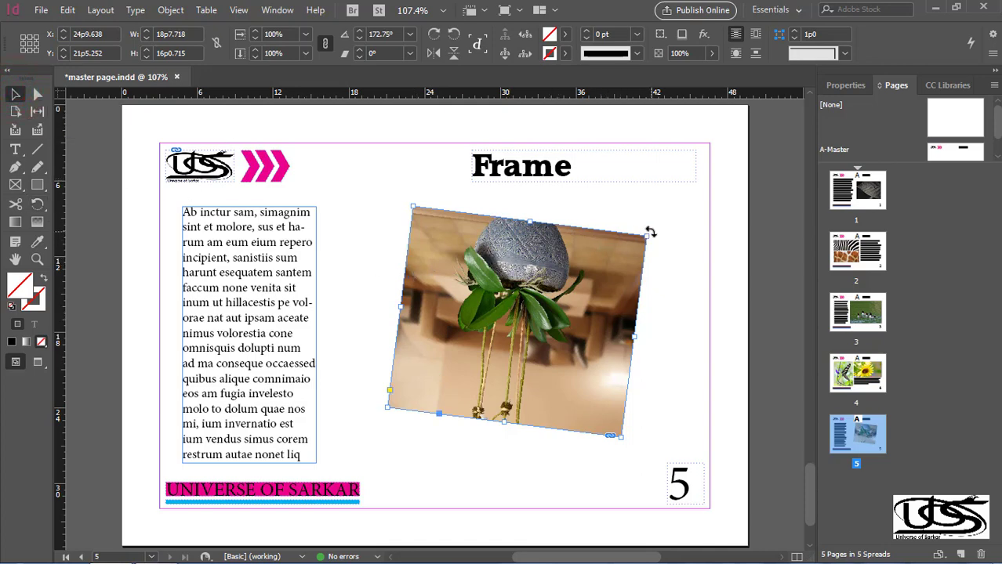
pyautogui.moveTo(650, 232); pyautogui.dragTo(662, 253)
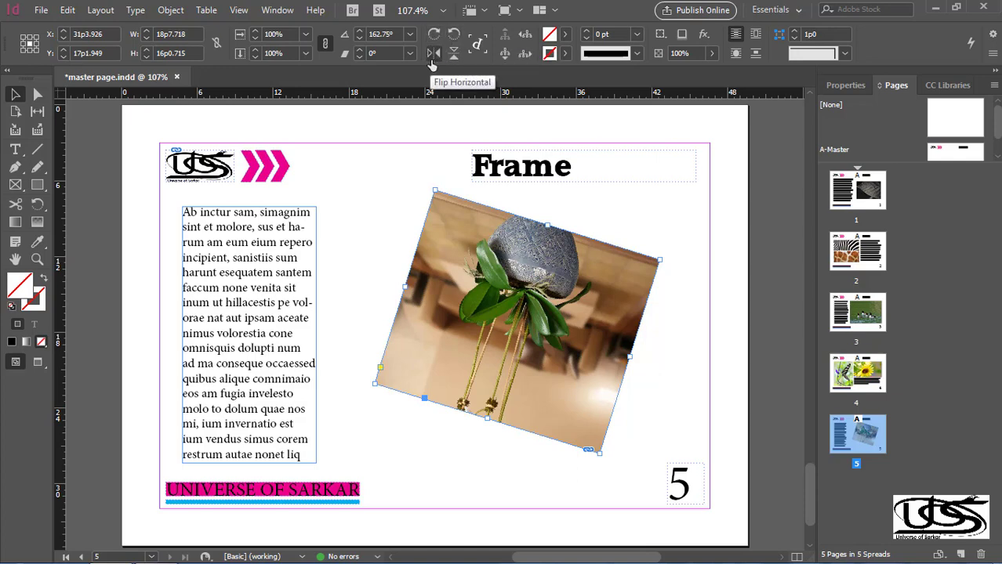
pyautogui.click(409, 33)
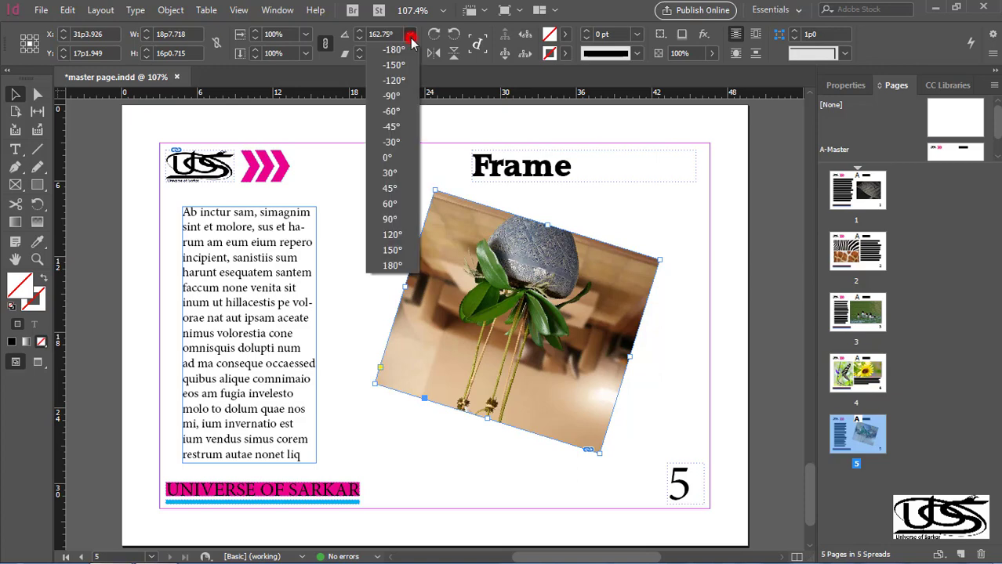
pyautogui.click(384, 159)
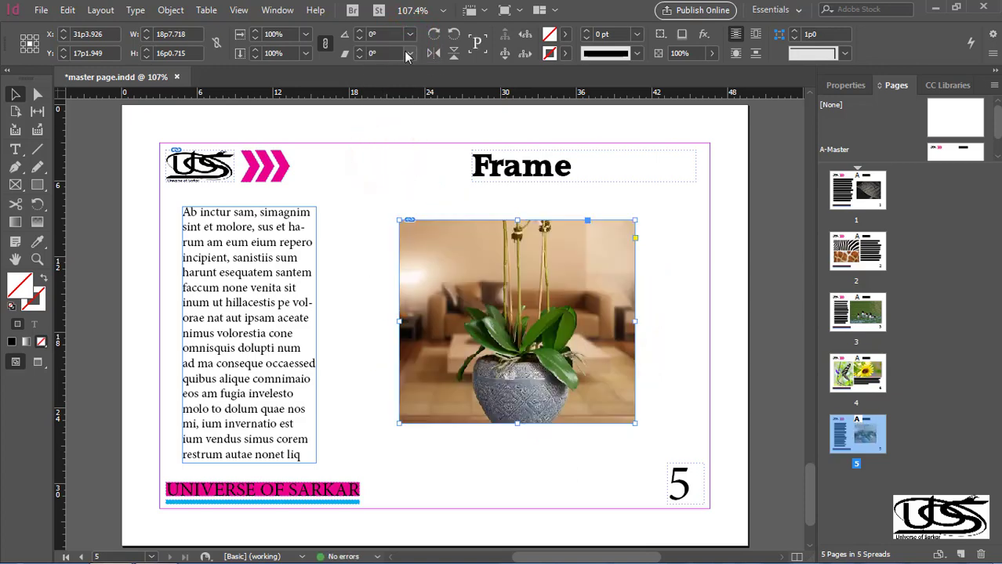
# Step: Shear the orchid frame by 30° and set its shear angle back to 0°
pyautogui.click(409, 53)
pyautogui.click(389, 191)
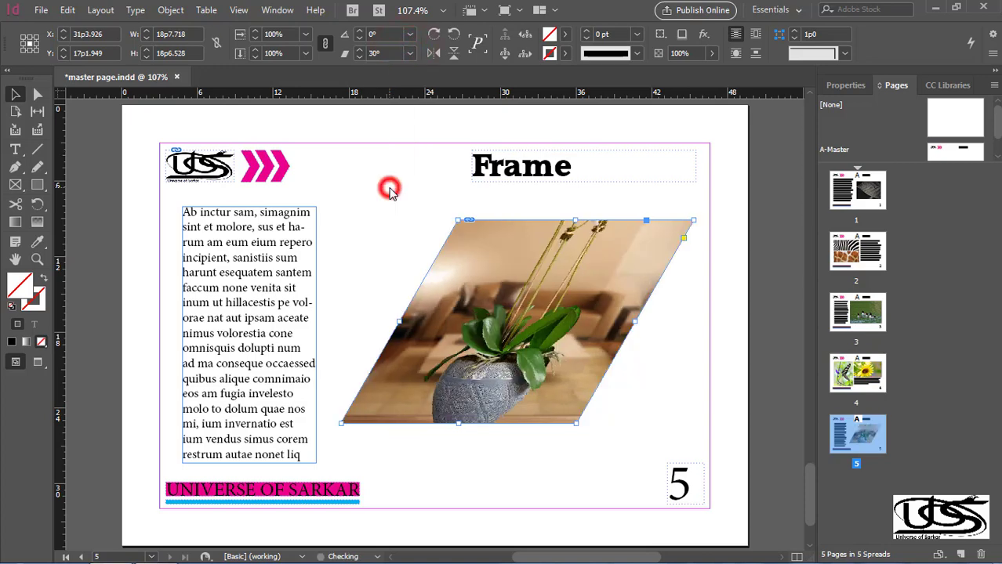
pyautogui.click(409, 53)
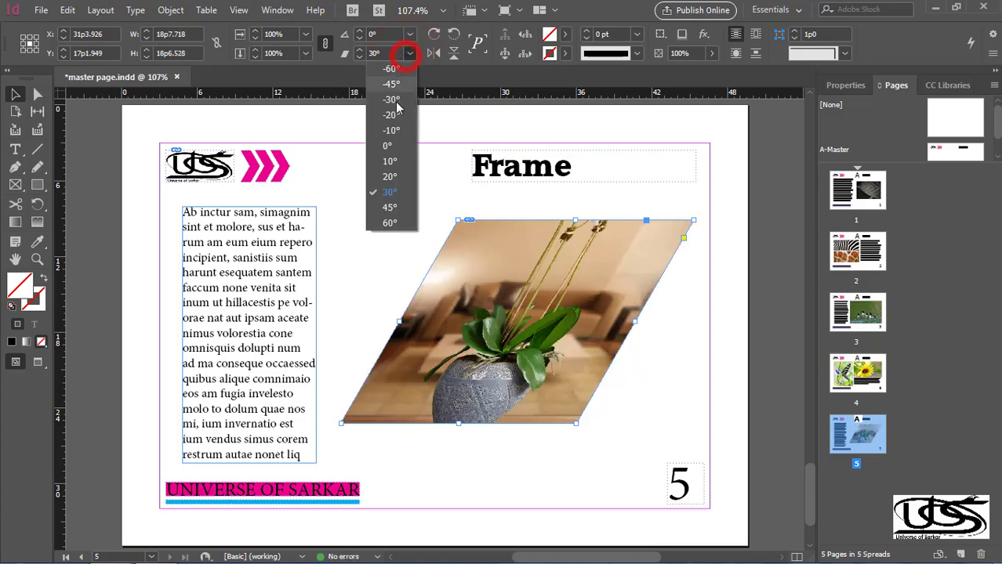
pyautogui.click(392, 149)
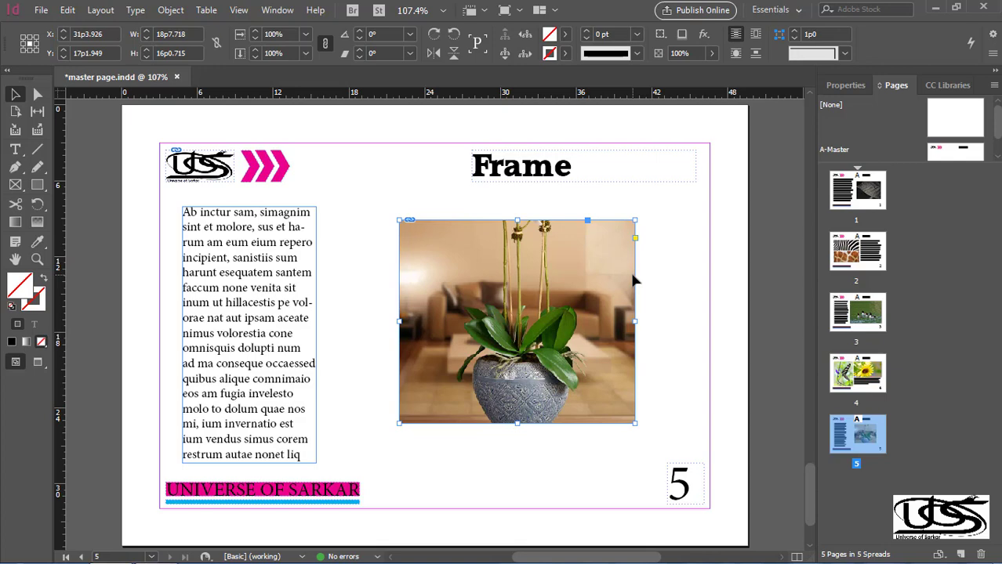
# Step: Scale the orchid frame with its picture to about 13p11 wide by 12p0 high, and stretch both horizontally to about 22p8 wide
pyautogui.moveTo(636, 218); pyautogui.dragTo(544, 272)
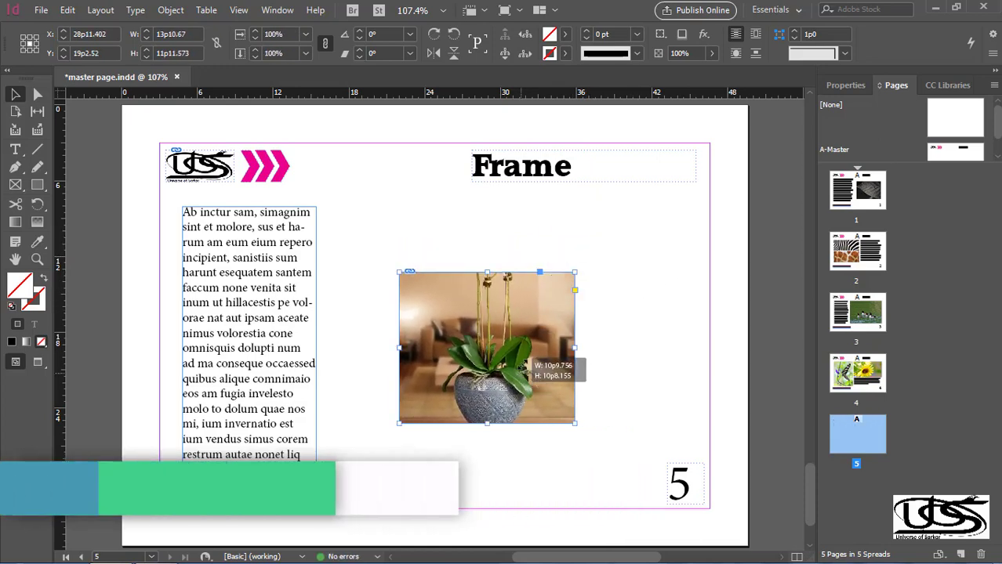
pyautogui.click(607, 332)
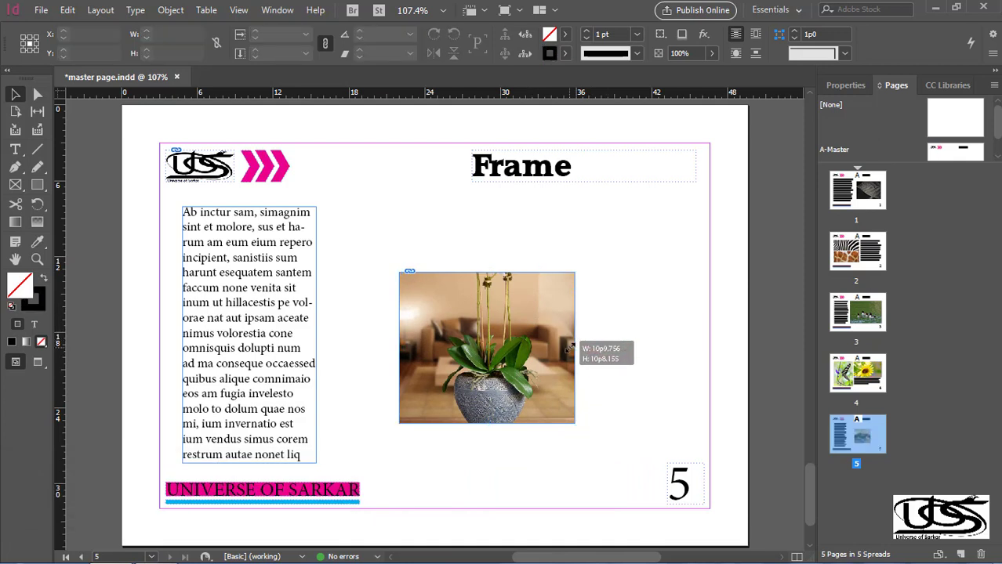
pyautogui.moveTo(586, 349); pyautogui.dragTo(686, 346)
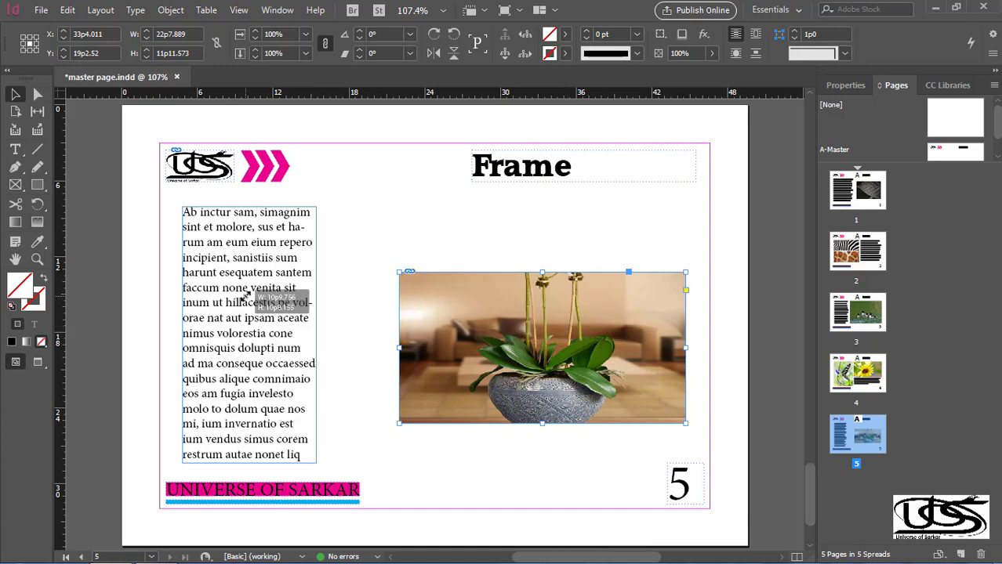
# Step: Open the Links panel, enlarge the link details of selfmade92.jpg and examine the stretched picture's effective PPI
pyautogui.click(239, 9)
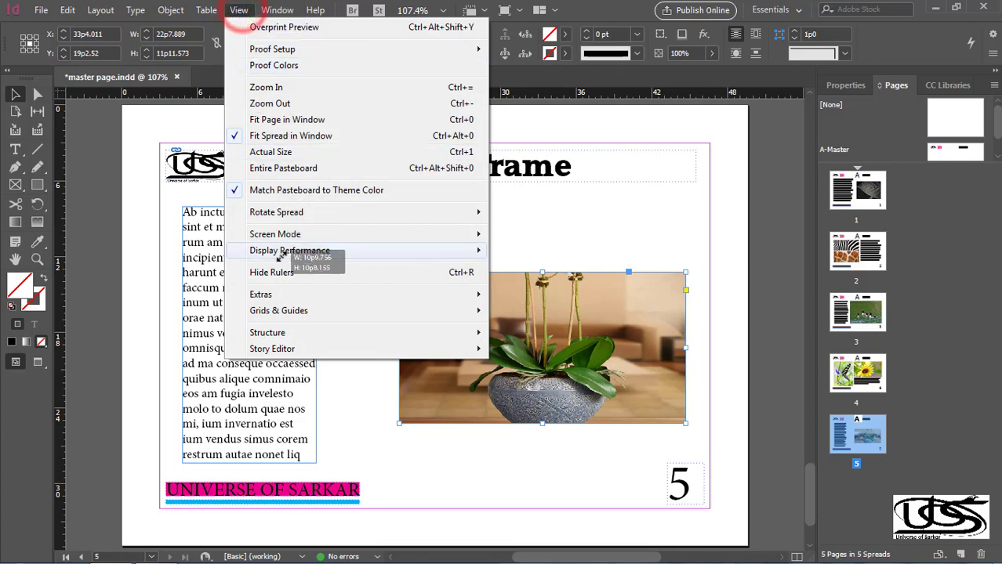
pyautogui.moveTo(279, 9)
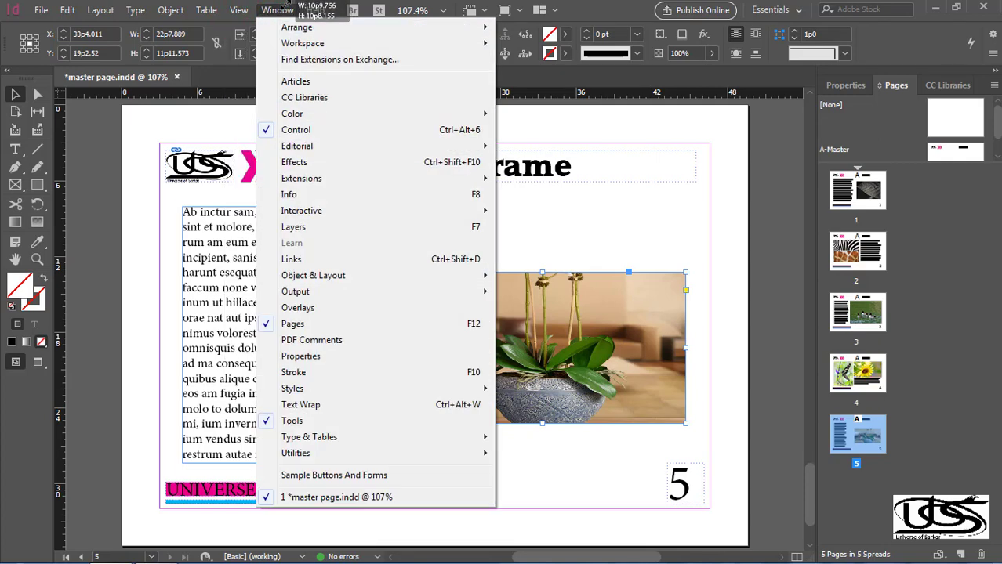
pyautogui.click(298, 259)
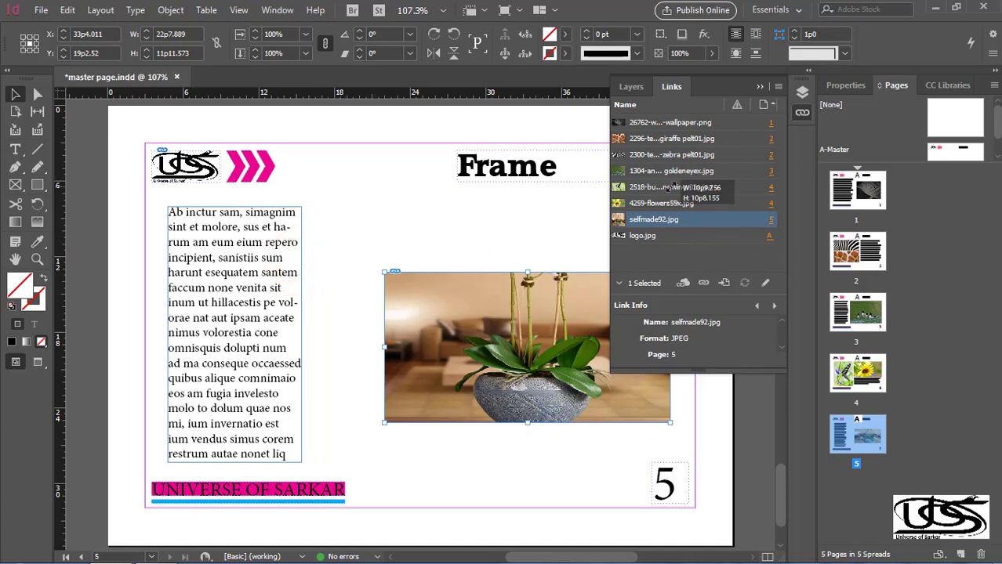
pyautogui.moveTo(694, 370); pyautogui.dragTo(666, 506)
pyautogui.scroll(-2, 682, 361)
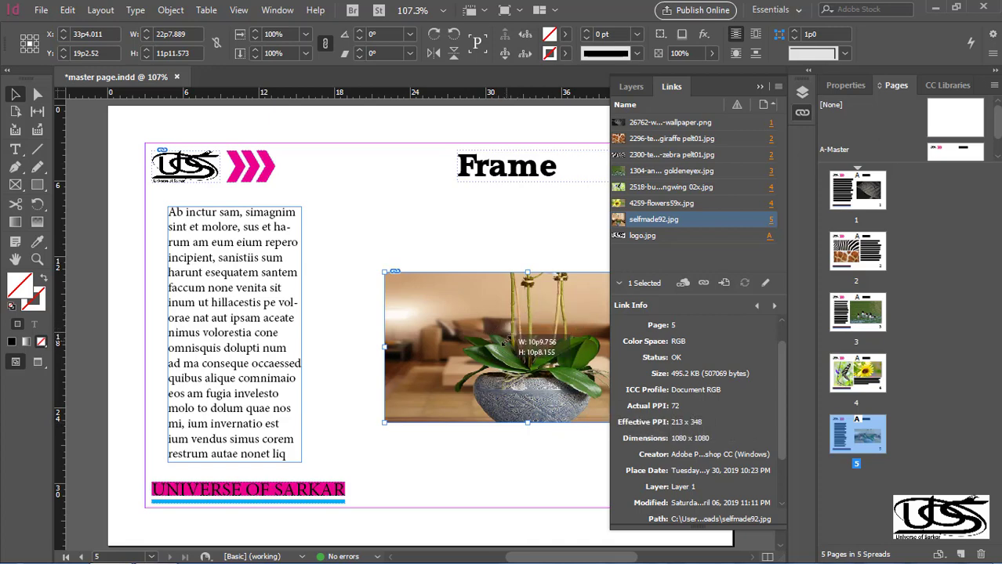
pyautogui.click(522, 461)
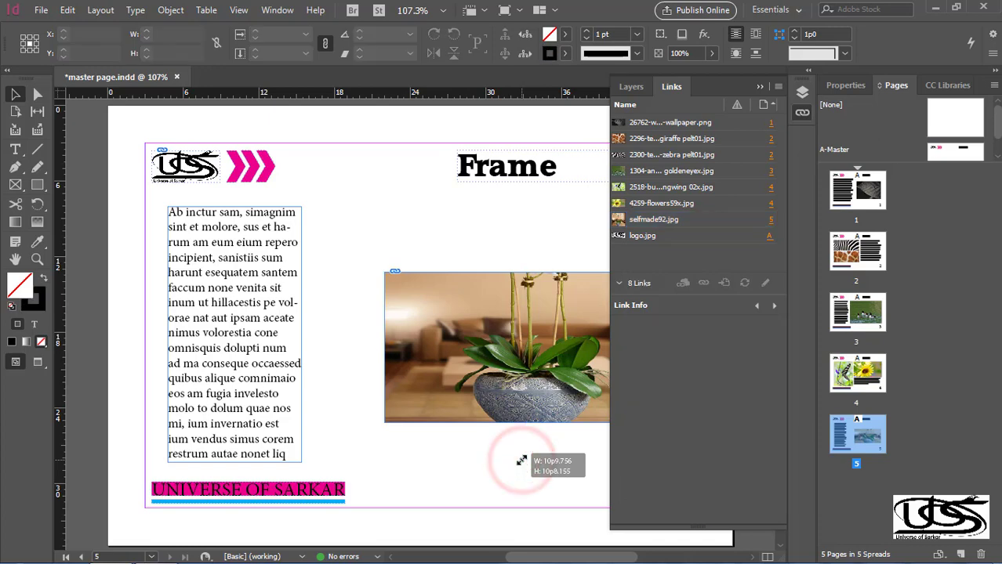
# Step: Undo the horizontal stretch of the orchid picture and collapse the Links panel
pyautogui.hotkey('ctrl', 'z')
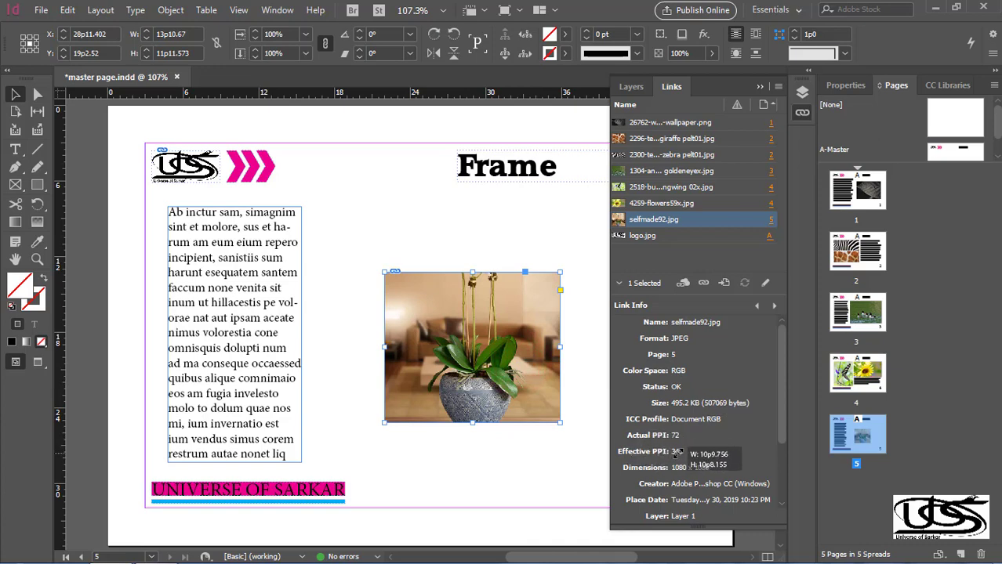
pyautogui.click(760, 88)
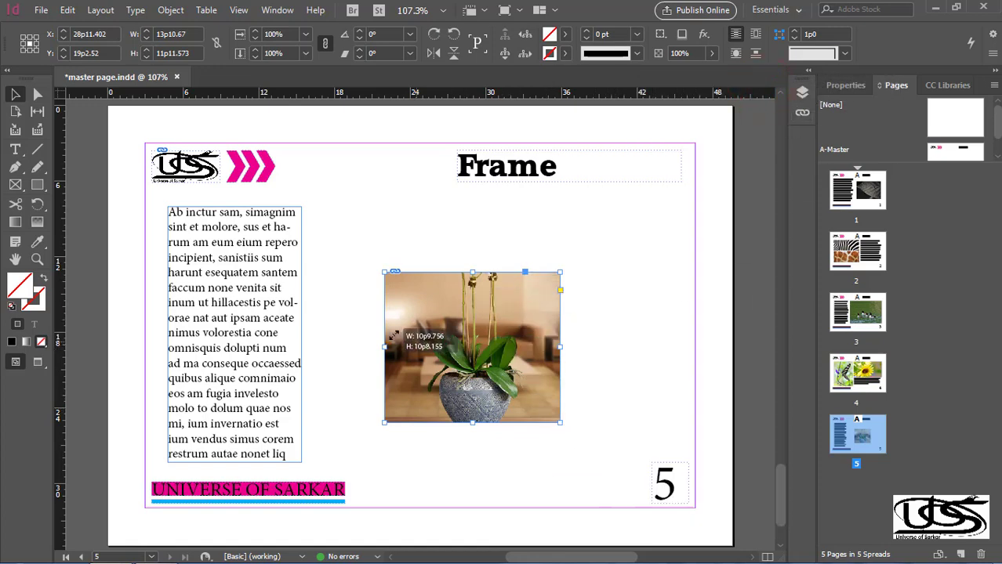
pyautogui.moveTo(346, 241); pyautogui.dragTo(578, 454)
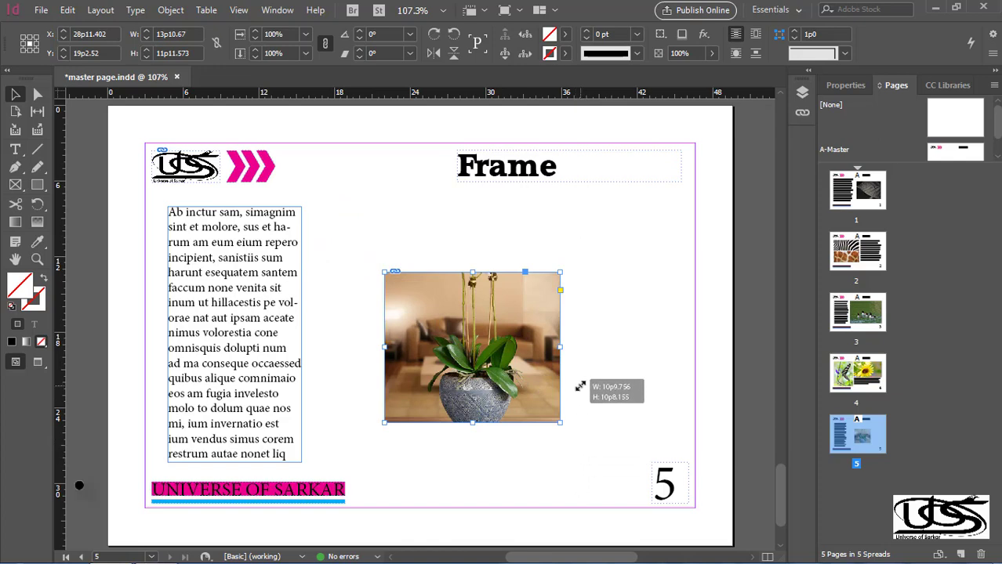